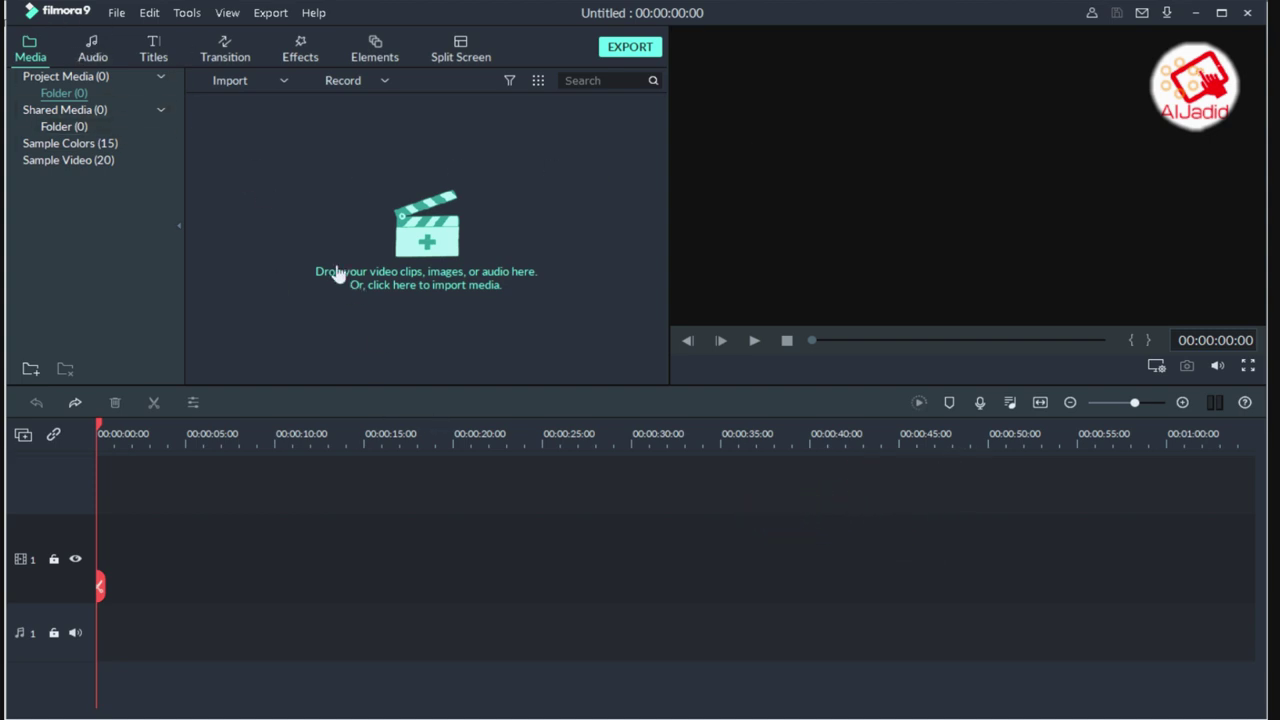
Import VID_20200512_112212 and place it at the start of video track 1, keeping the project settings at 1920 x 1080 25fps.
{"action": "left_click", "coordinate": [524, 348]}
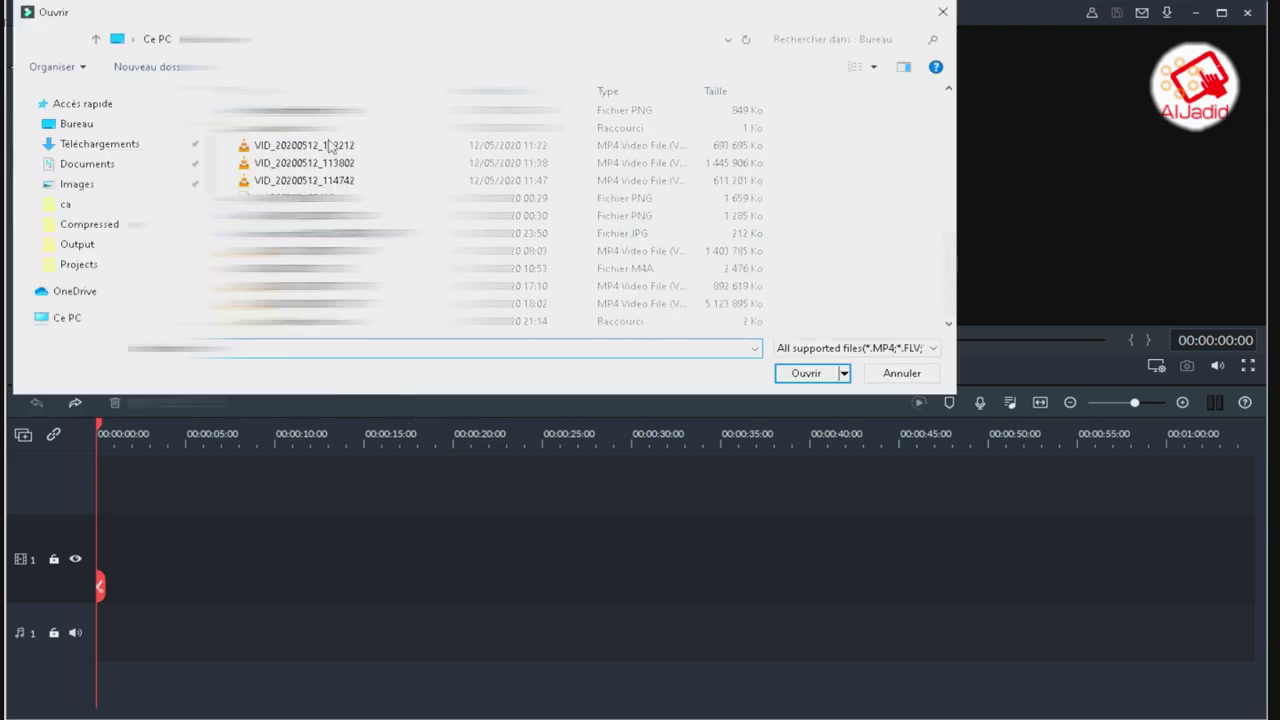
{"action": "double_click", "coordinate": [330, 146]}
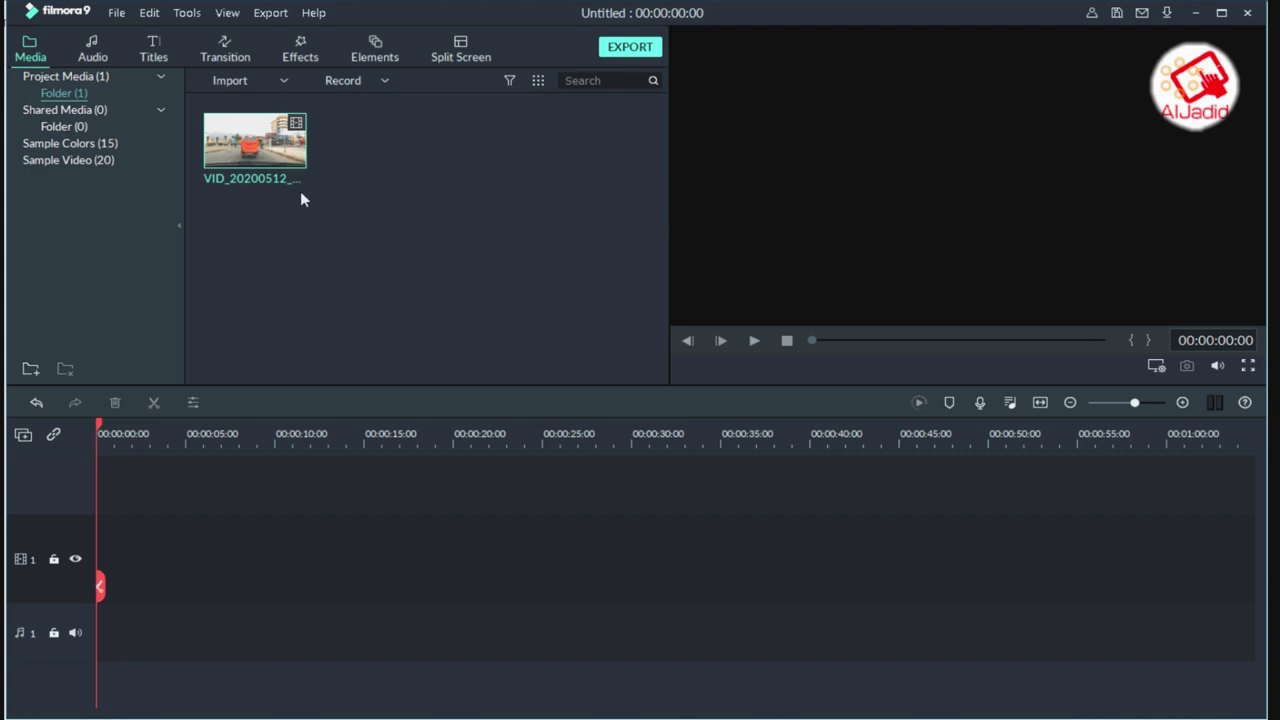
{"action": "right_click", "coordinate": [362, 166]}
{"action": "left_click", "coordinate": [320, 222]}
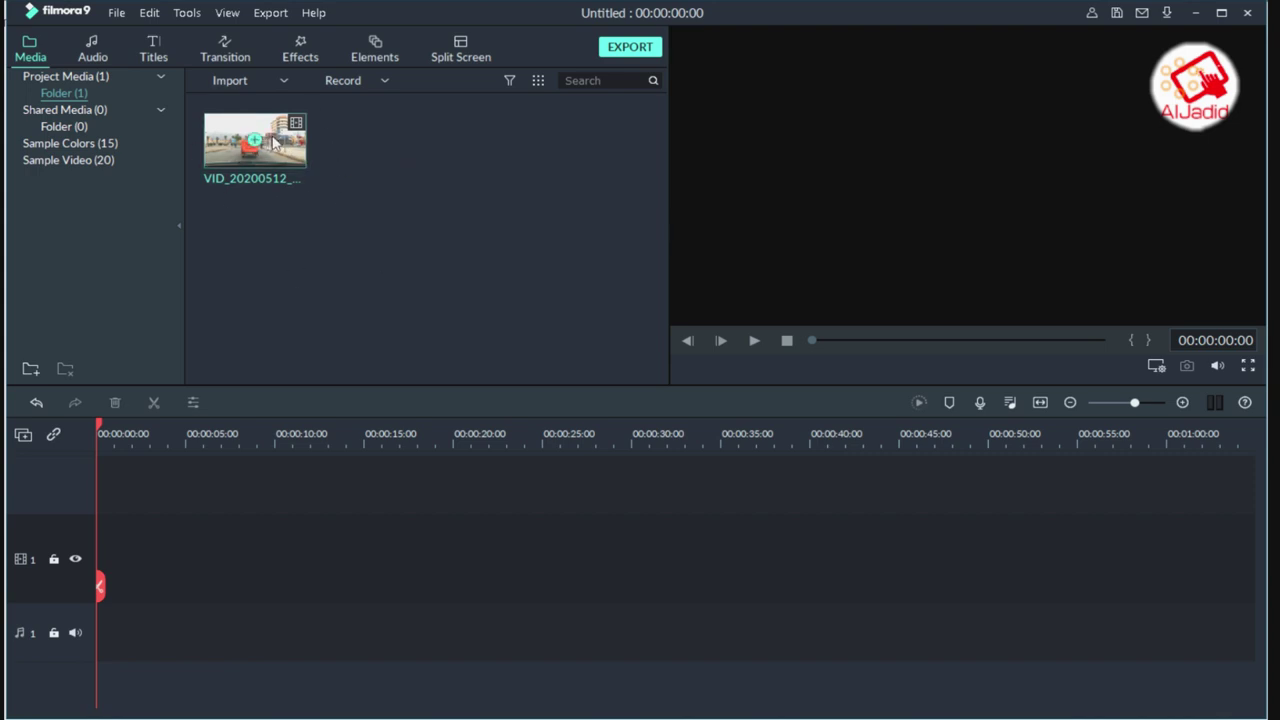
{"action": "left_click_drag", "start_coordinate": [272, 143], "coordinate": [300, 558]}
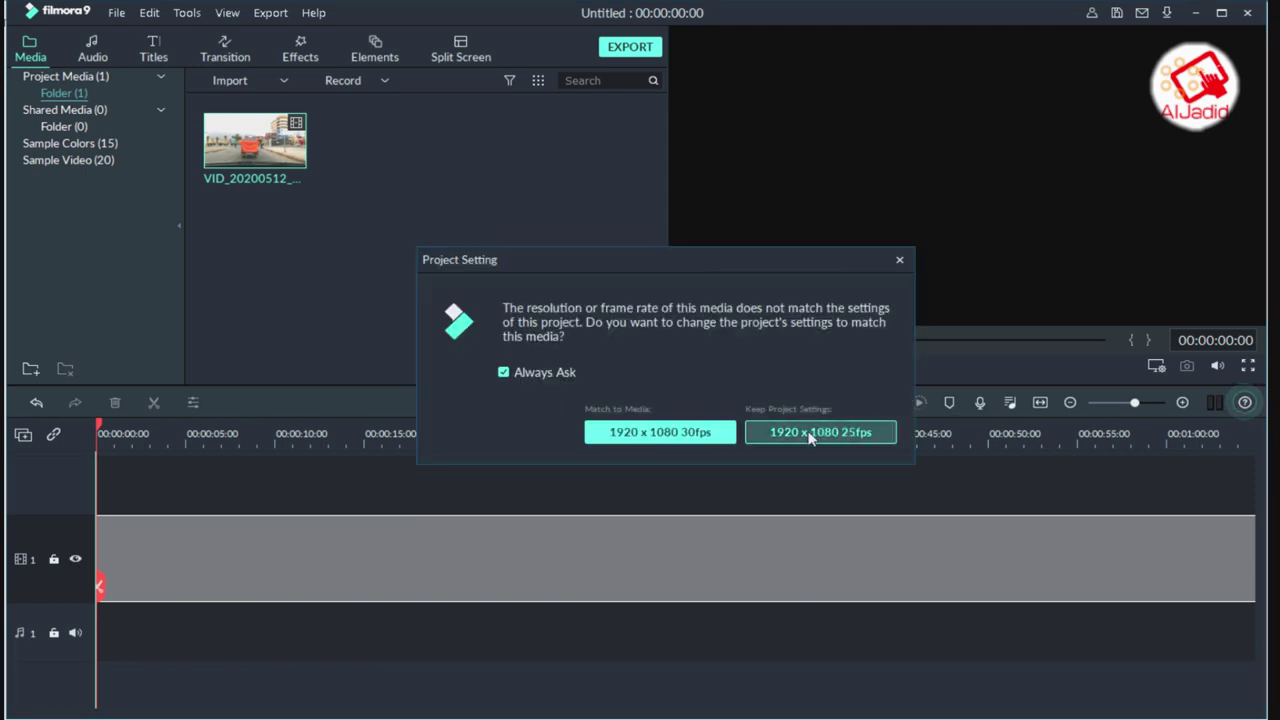
{"action": "left_click", "coordinate": [810, 432]}
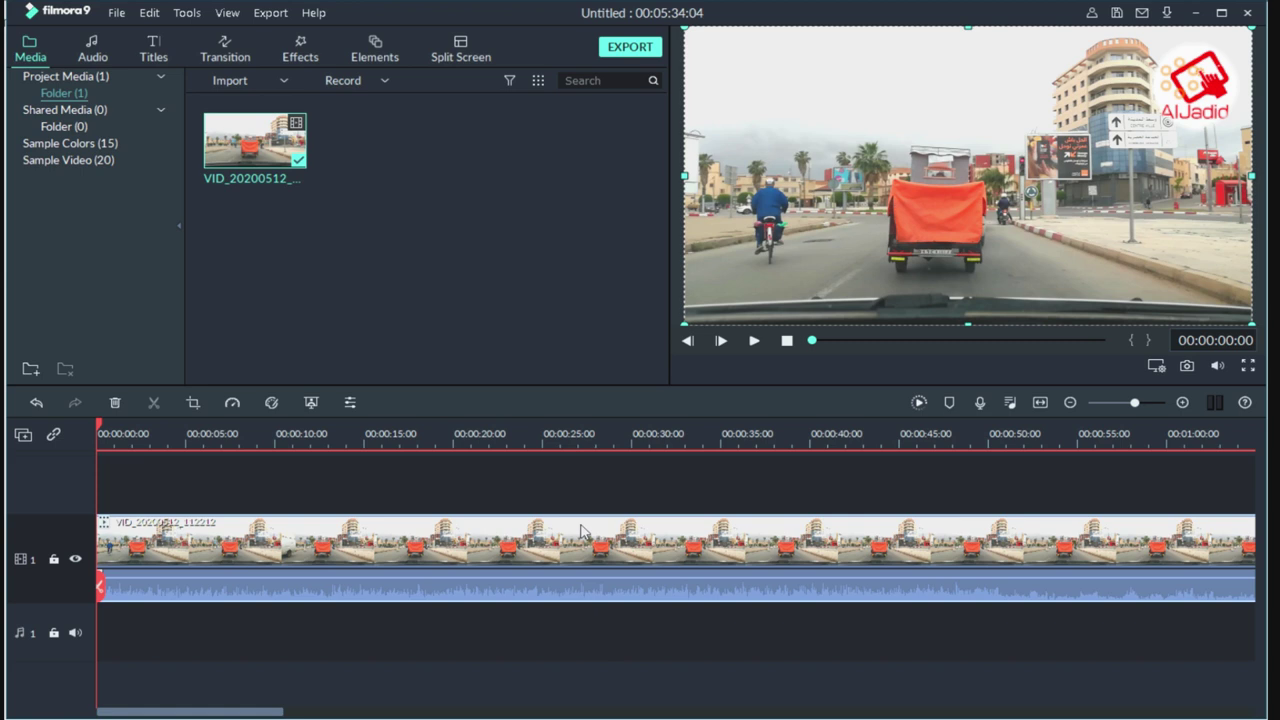
Split the road footage at 00:01:41:20 and delete the part before the cut.
{"action": "left_click_drag", "start_coordinate": [238, 712], "coordinate": [468, 714]}
{"action": "left_click", "coordinate": [624, 432]}
{"action": "left_click", "coordinate": [709, 432]}
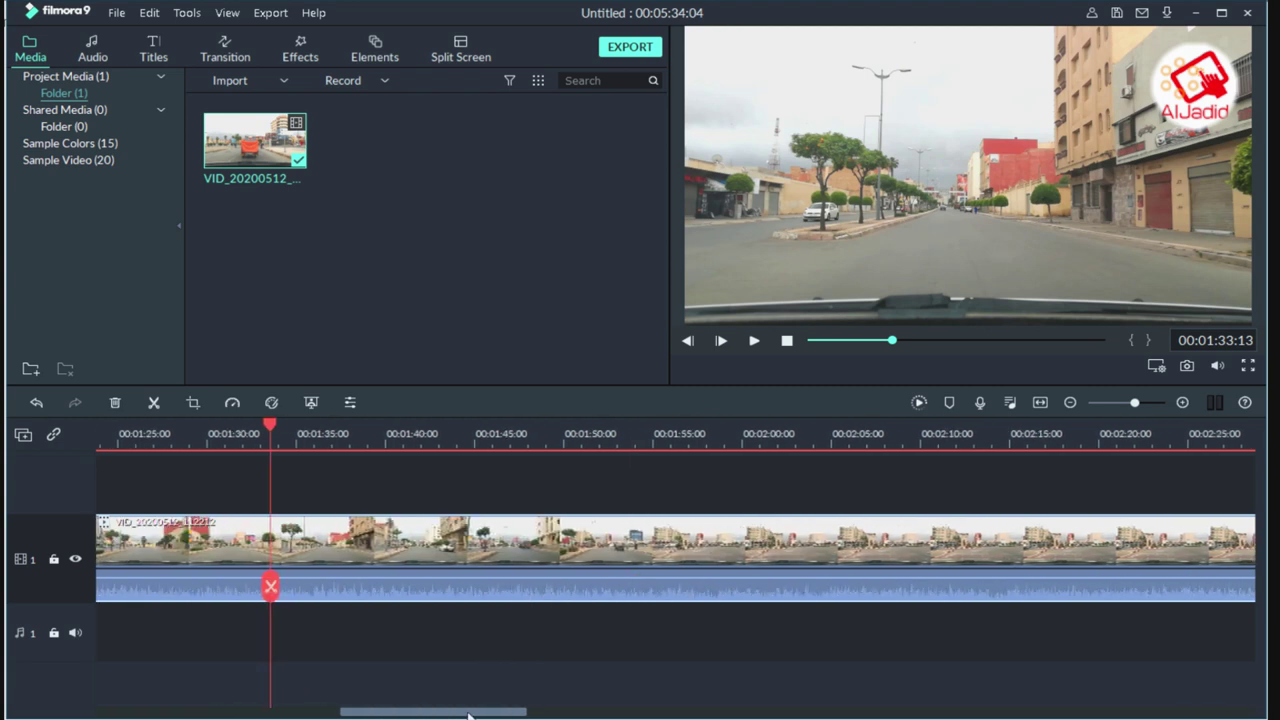
{"action": "left_click", "coordinate": [638, 440]}
{"action": "left_click_drag", "start_coordinate": [638, 432], "coordinate": [417, 449]}
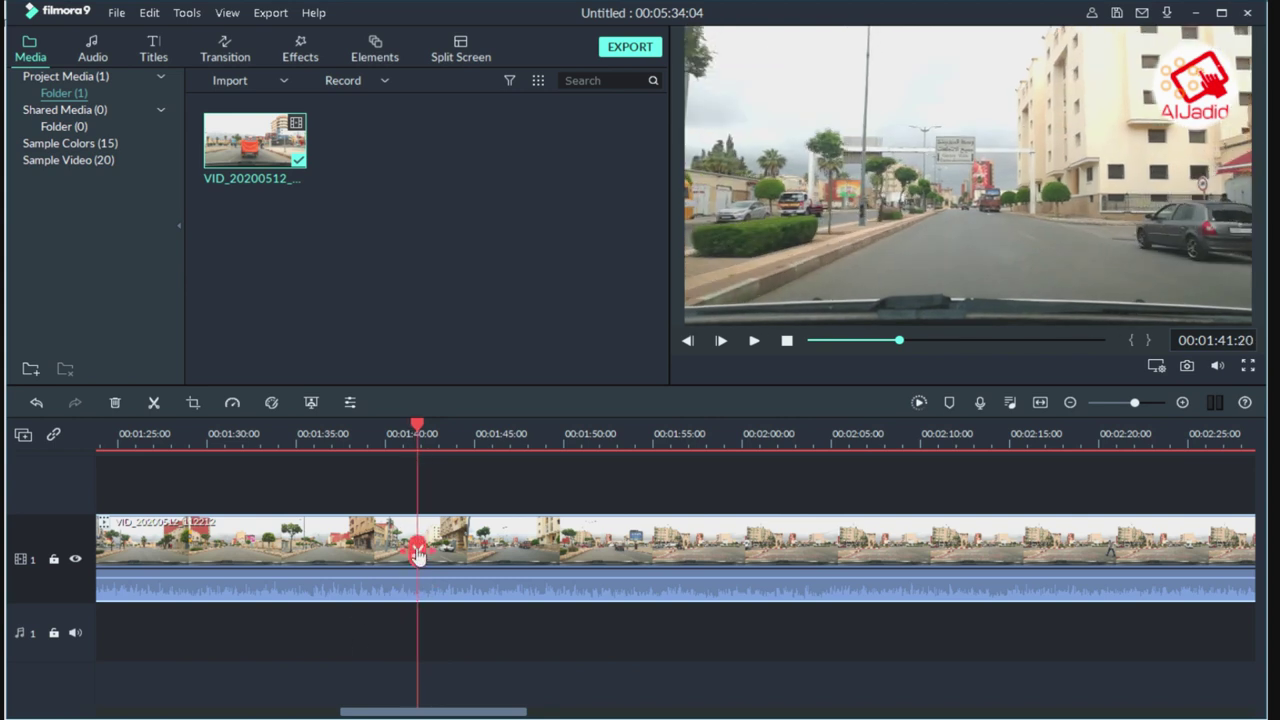
{"action": "left_click", "coordinate": [417, 551]}
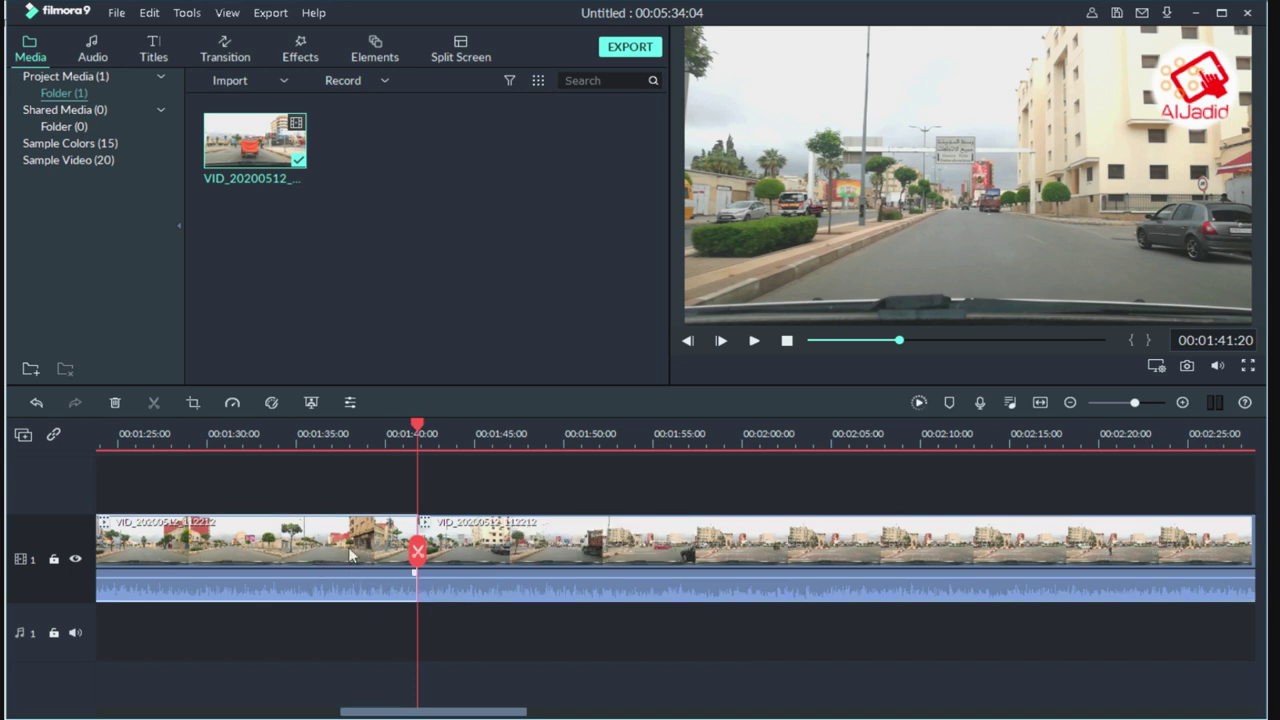
{"action": "left_click", "coordinate": [331, 570]}
{"action": "key", "text": "Delete"}
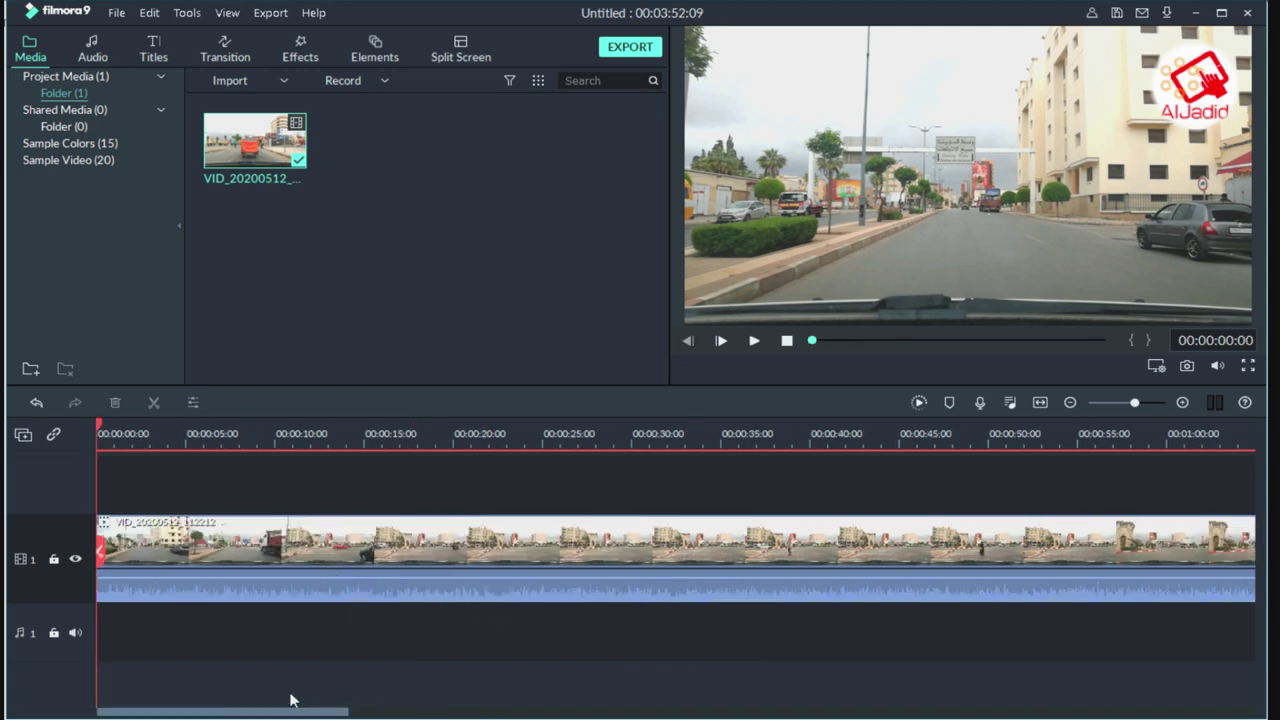
Split the road footage at 00:00:33:06 and delete everything after the cut.
{"action": "left_click_drag", "start_coordinate": [100, 430], "coordinate": [686, 500]}
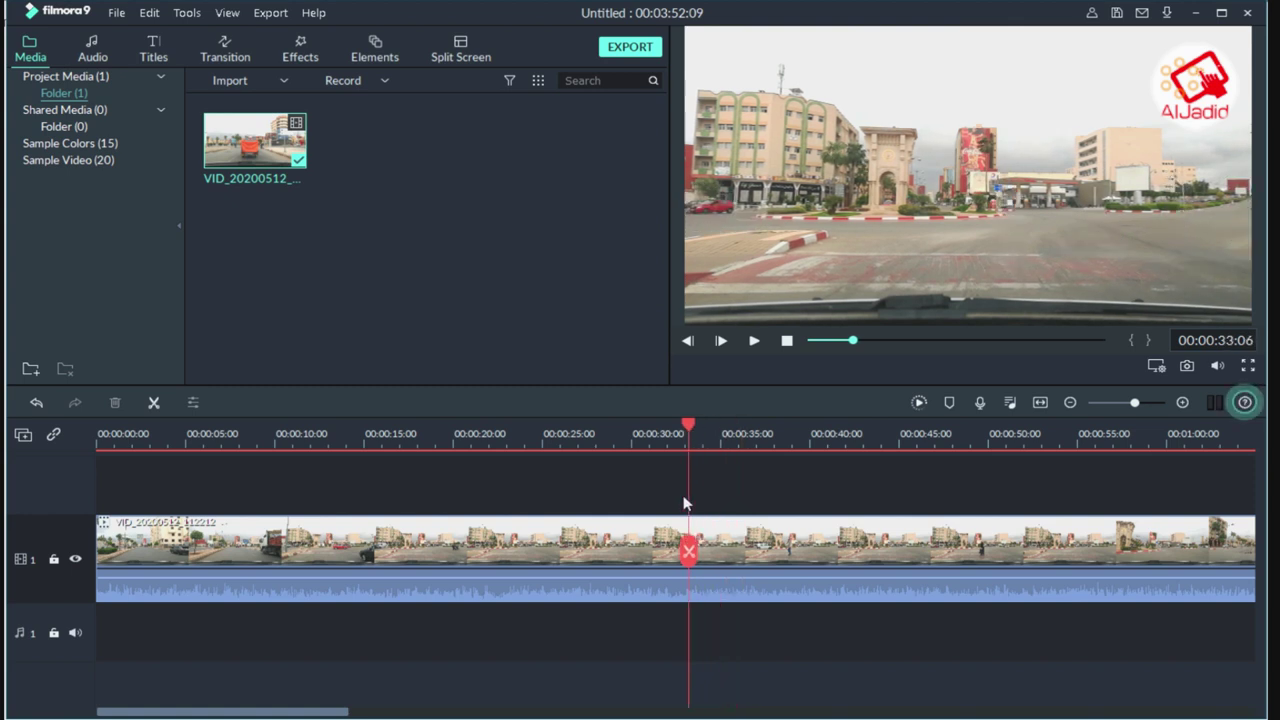
{"action": "left_click", "coordinate": [689, 555]}
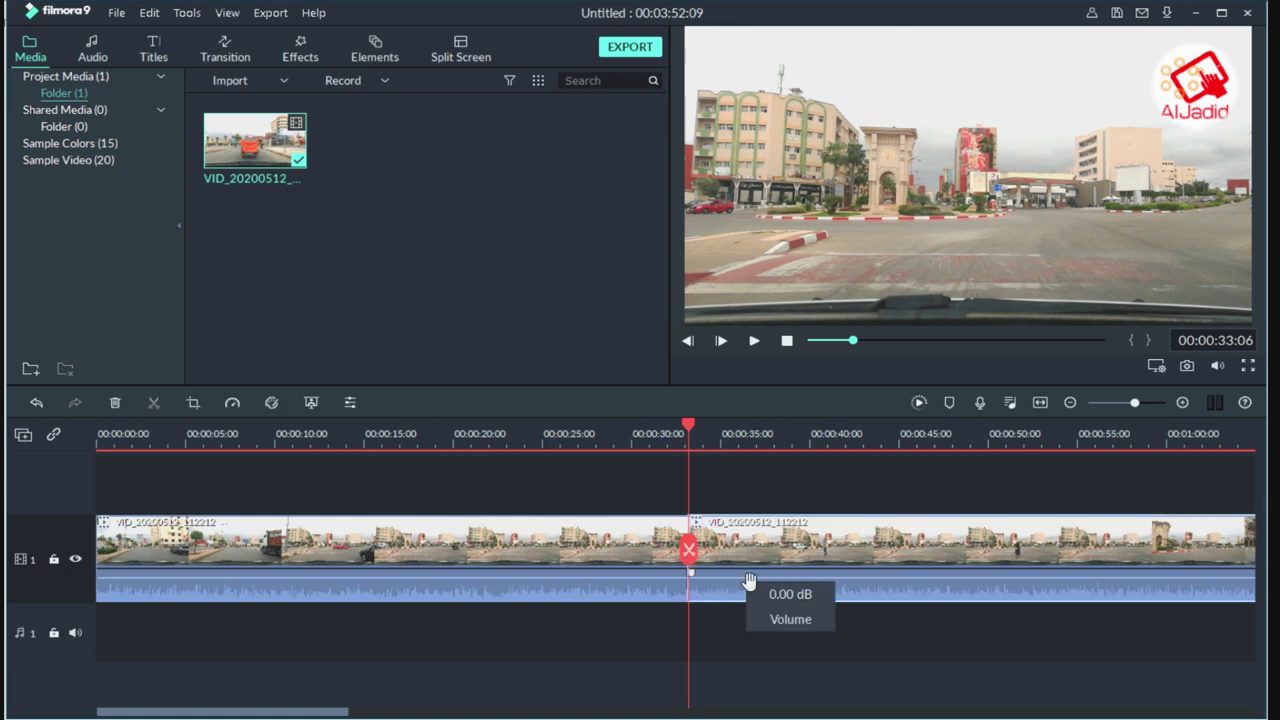
{"action": "key", "text": "Delete"}
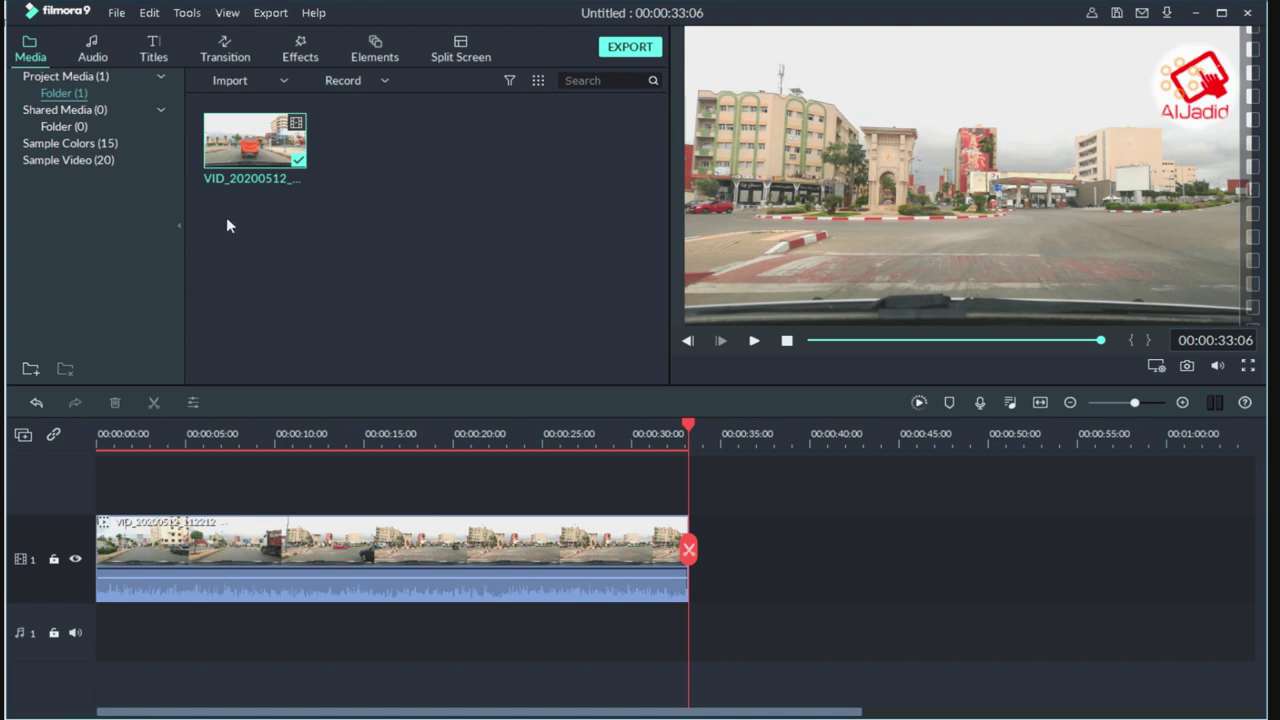
Import the green-screen explosion clip 123 and place it on video track 2 so it ends together with the road footage.
{"action": "right_click", "coordinate": [479, 150]}
{"action": "left_click", "coordinate": [526, 156]}
{"action": "left_click", "coordinate": [100, 245]}
{"action": "left_click", "coordinate": [800, 374]}
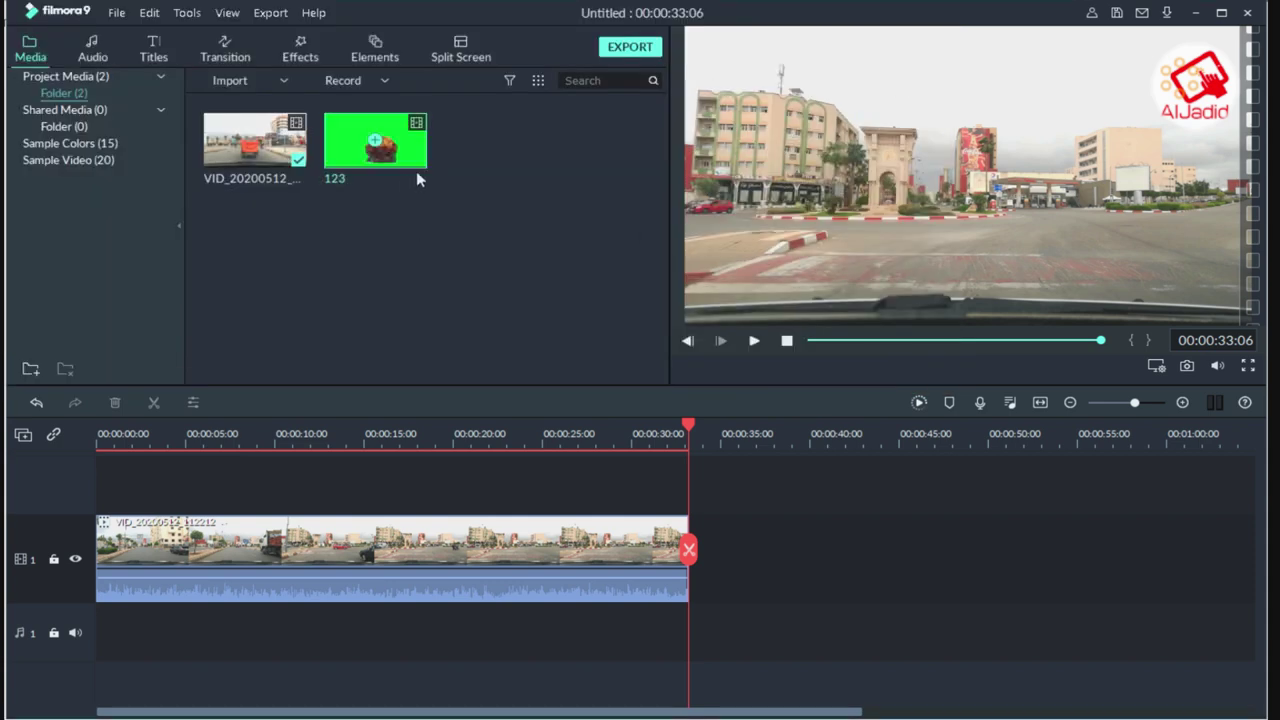
{"action": "left_click_drag", "start_coordinate": [380, 150], "coordinate": [420, 490]}
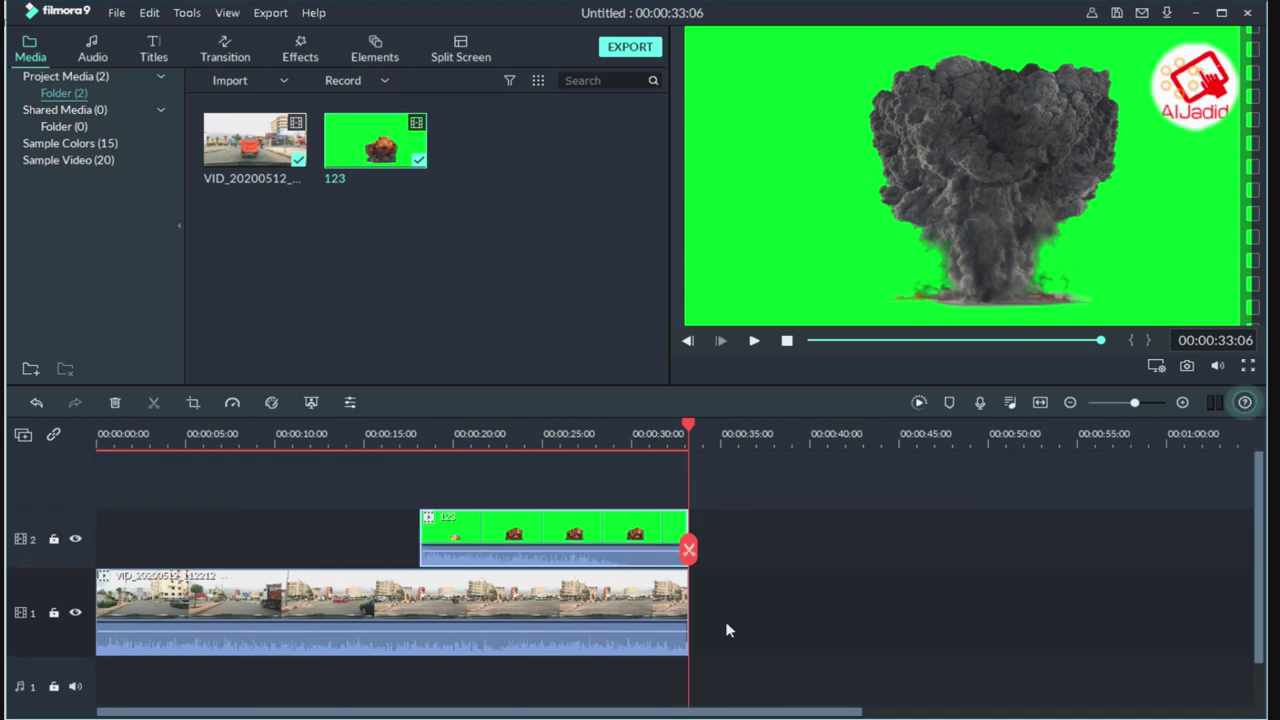
Scale down the explosion clip in the preview and position it so its base sits on the roundabout in front of the arch.
{"action": "left_click", "coordinate": [920, 225]}
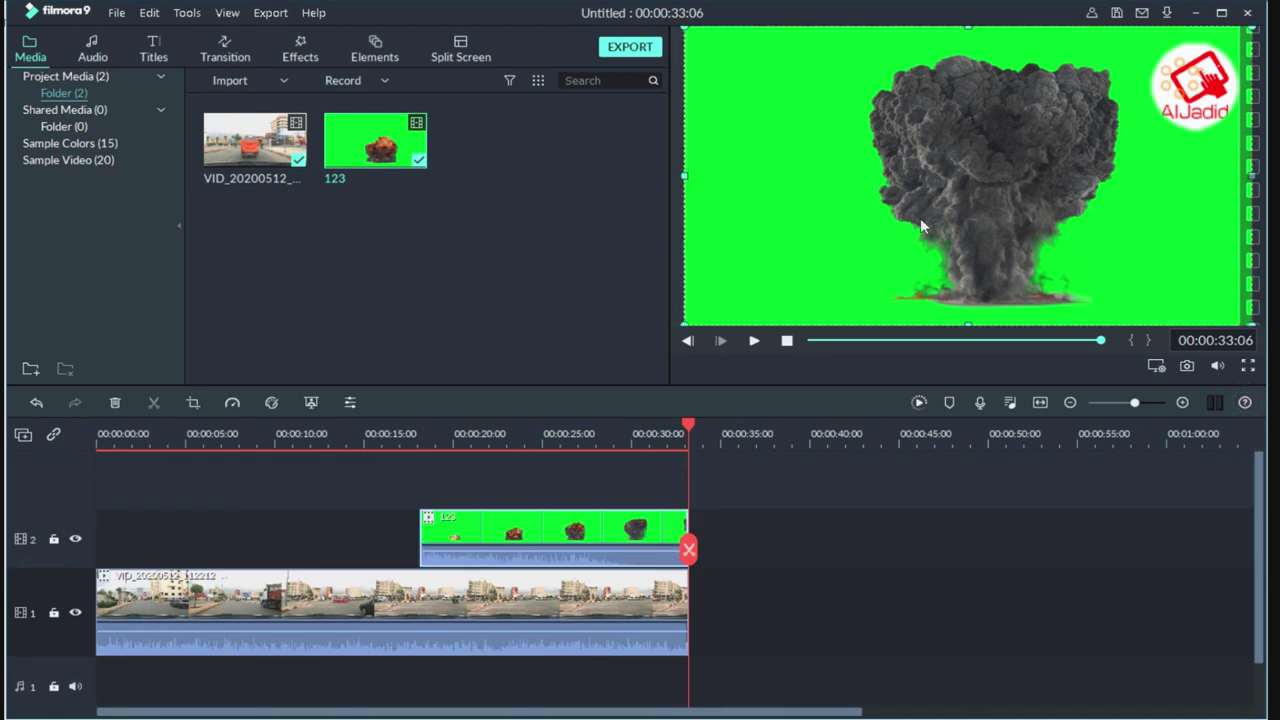
{"action": "left_click_drag", "start_coordinate": [1255, 327], "coordinate": [1042, 214]}
{"action": "left_click_drag", "start_coordinate": [938, 216], "coordinate": [958, 240]}
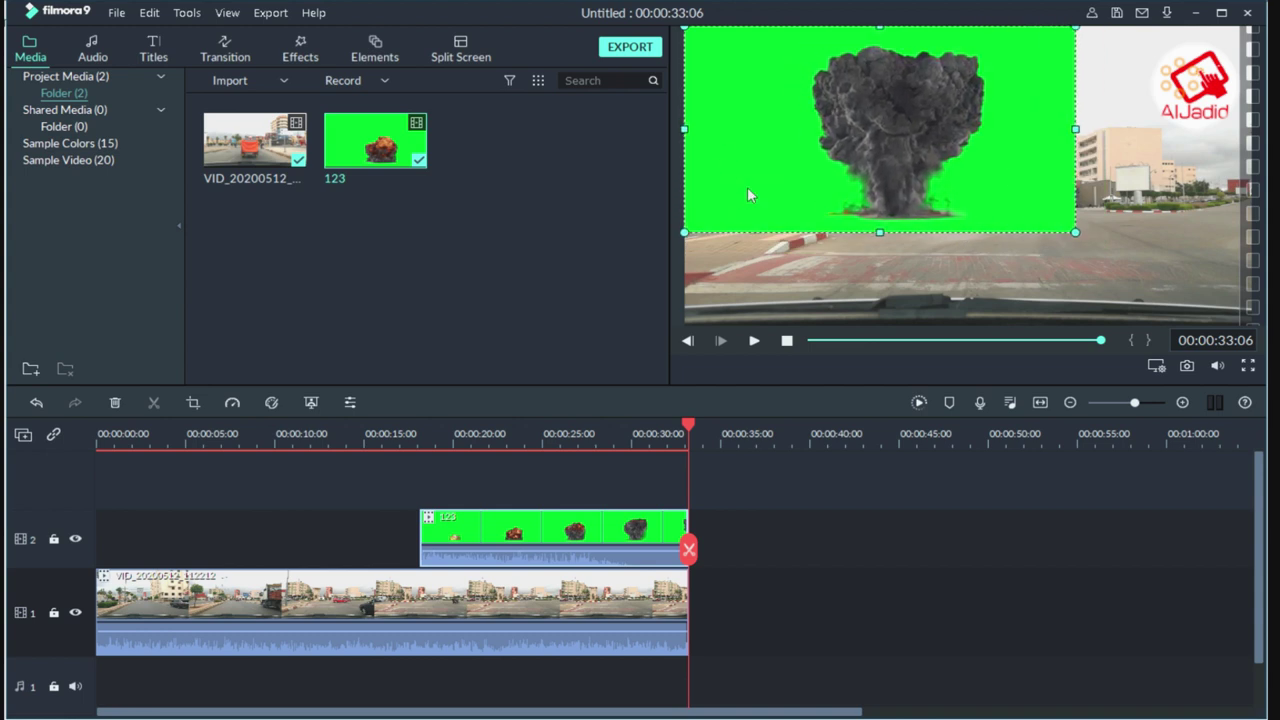
{"action": "left_click", "coordinate": [981, 316]}
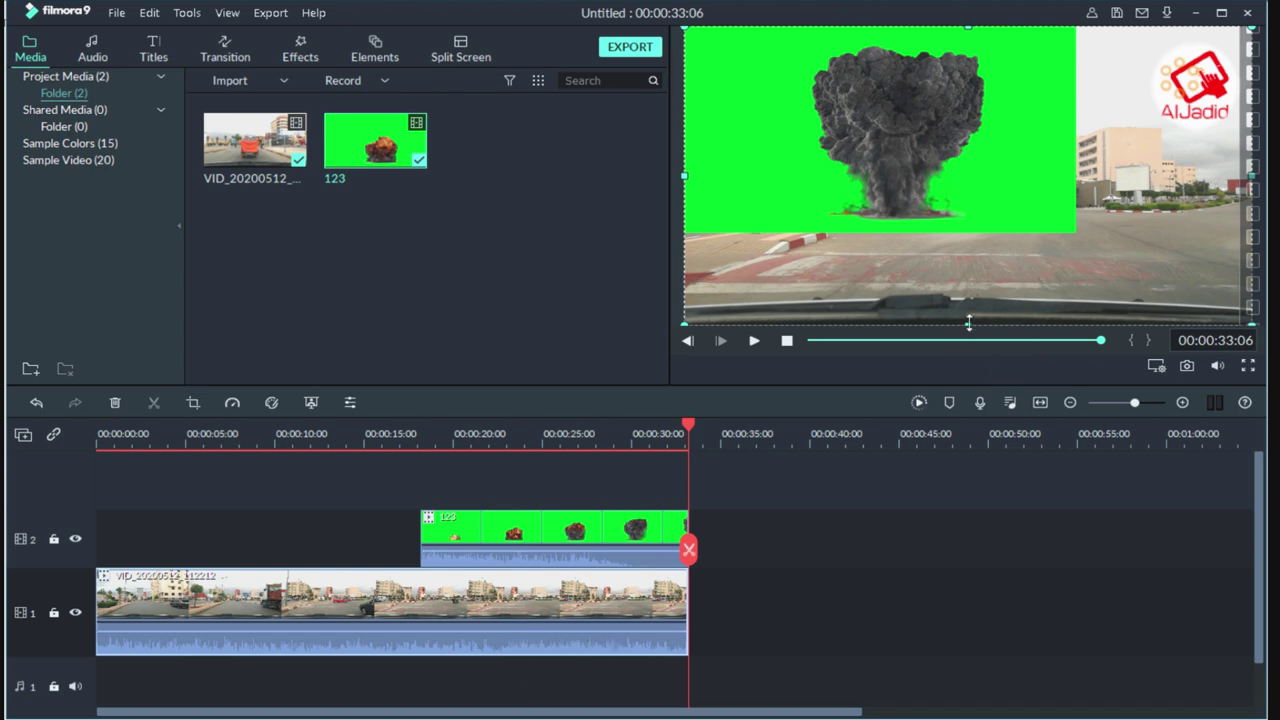
{"action": "left_click_drag", "start_coordinate": [968, 322], "coordinate": [971, 363]}
{"action": "mouse_move", "coordinate": [901, 149]}
{"action": "left_mouse_down"}
{"action": "mouse_move", "coordinate": [906, 339]}
{"action": "mouse_move", "coordinate": [894, 97]}
{"action": "mouse_move", "coordinate": [882, 158]}
{"action": "left_mouse_up"}
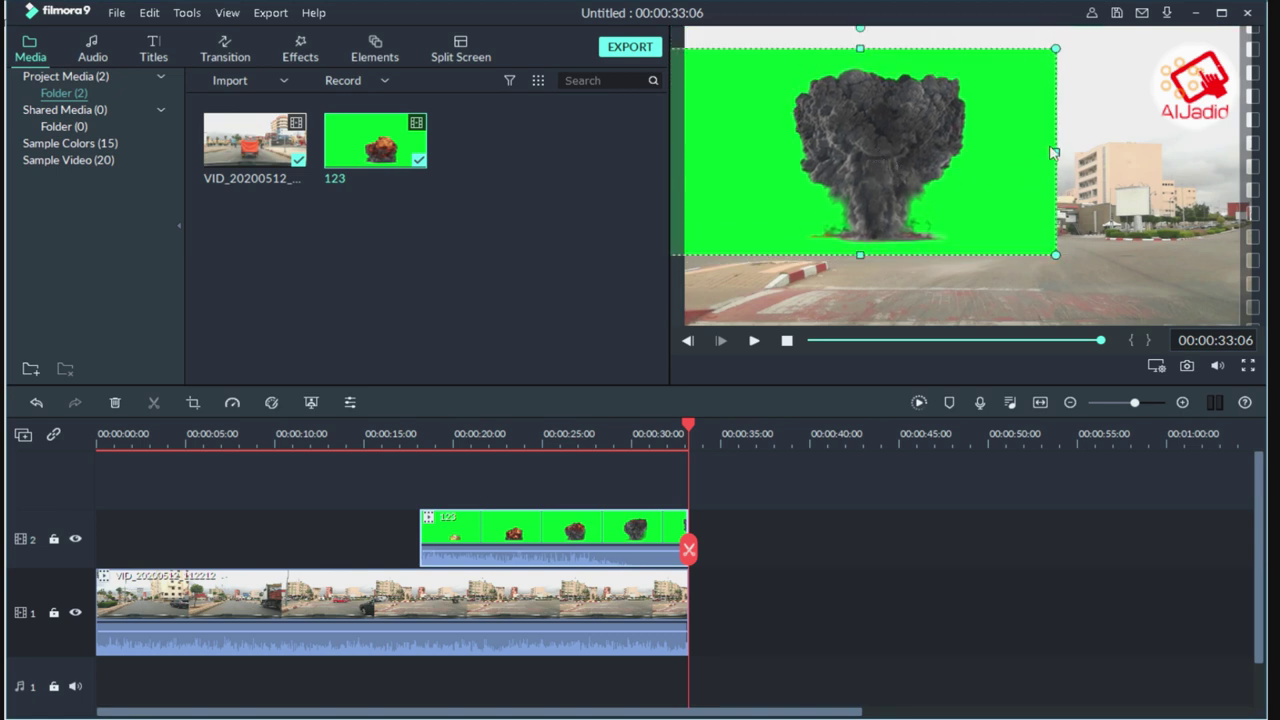
{"action": "left_click_drag", "start_coordinate": [1055, 152], "coordinate": [1090, 152]}
{"action": "left_click_drag", "start_coordinate": [878, 46], "coordinate": [878, 8]}
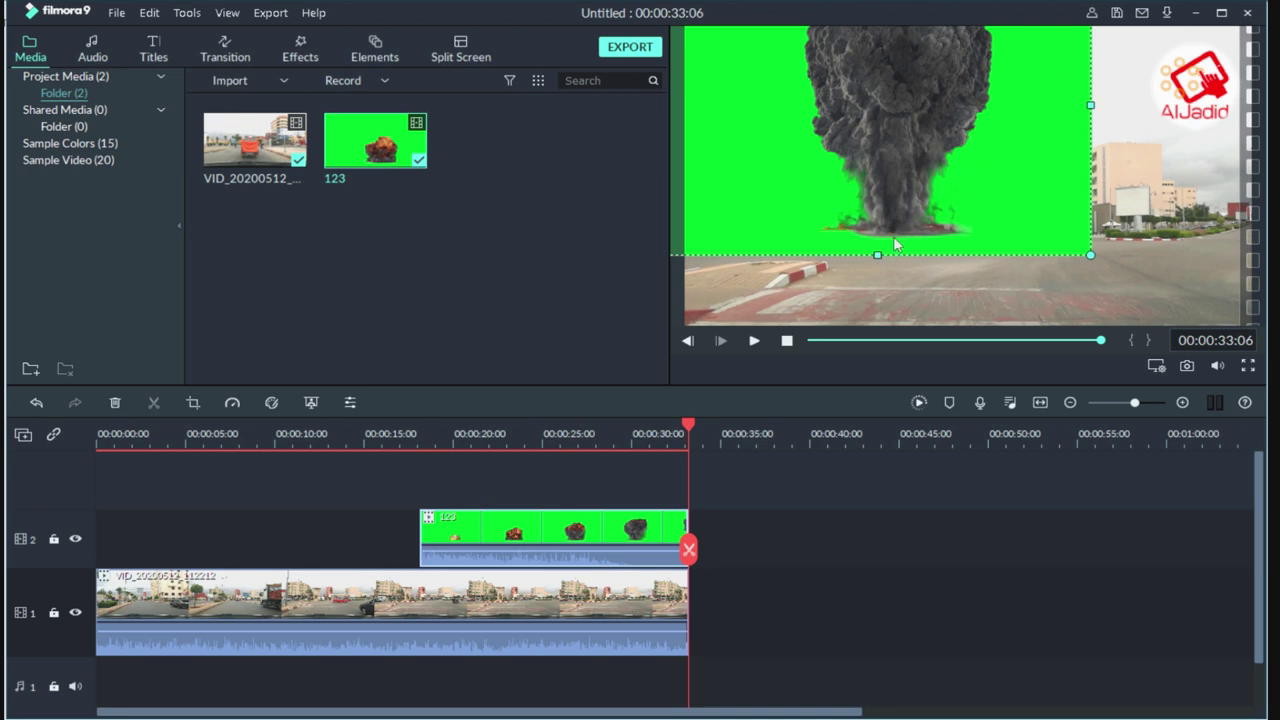
{"action": "mouse_move", "coordinate": [891, 215]}
{"action": "left_mouse_down"}
{"action": "mouse_move", "coordinate": [869, 149]}
{"action": "mouse_move", "coordinate": [878, 203]}
{"action": "left_mouse_up"}
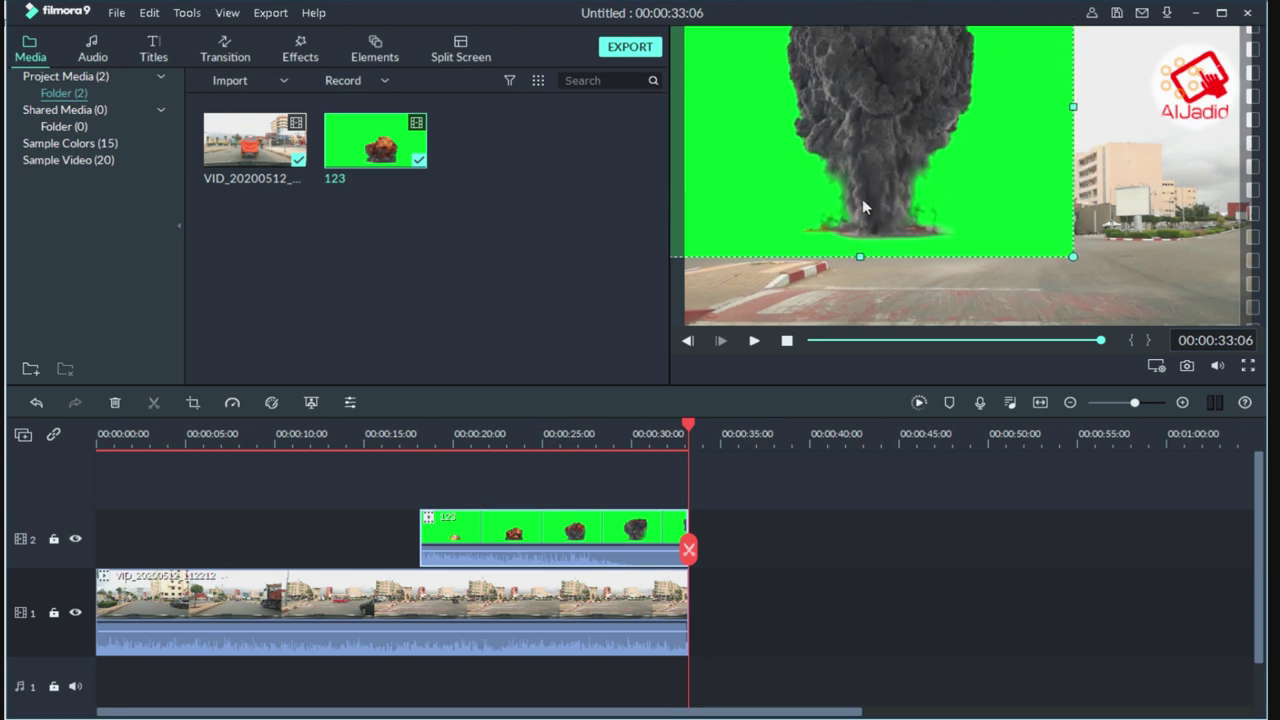
{"action": "left_click_drag", "start_coordinate": [908, 91], "coordinate": [857, 243]}
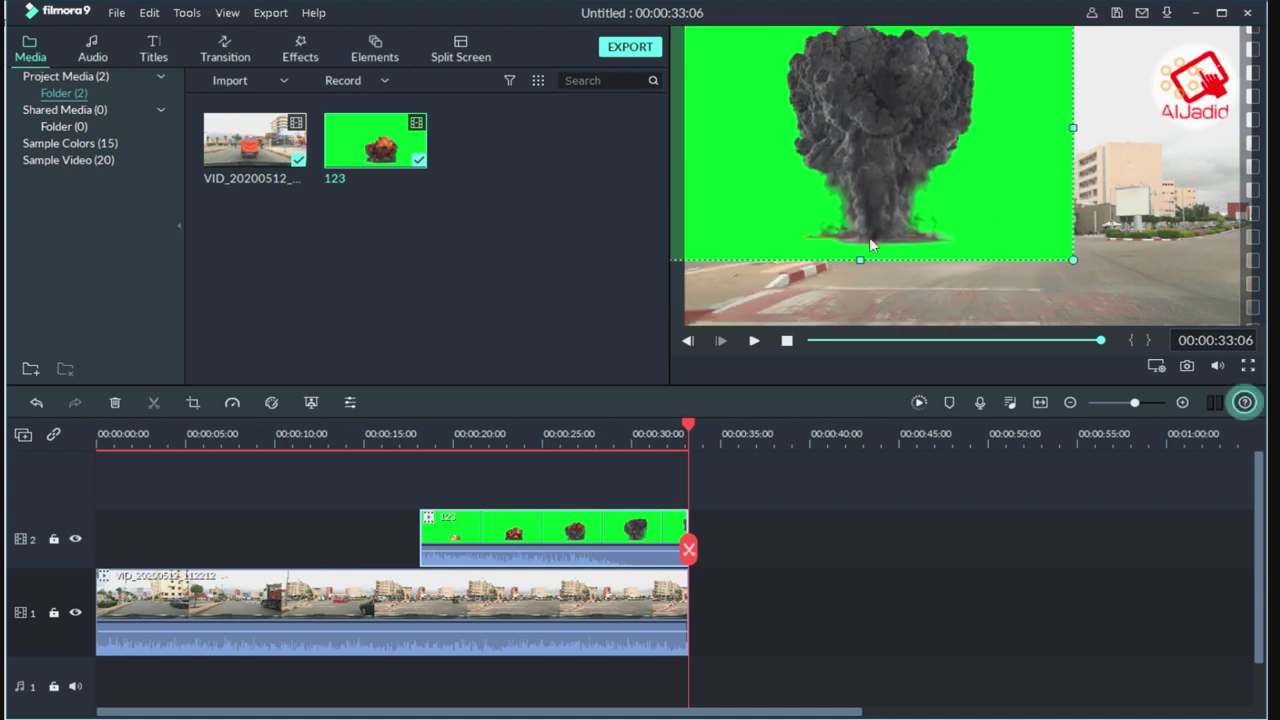
Key out the explosion clip's green background with Green Screen, using green as the color, offset 4 and tolerance 52.
{"action": "left_click", "coordinate": [311, 402]}
{"action": "left_click", "coordinate": [245, 64]}
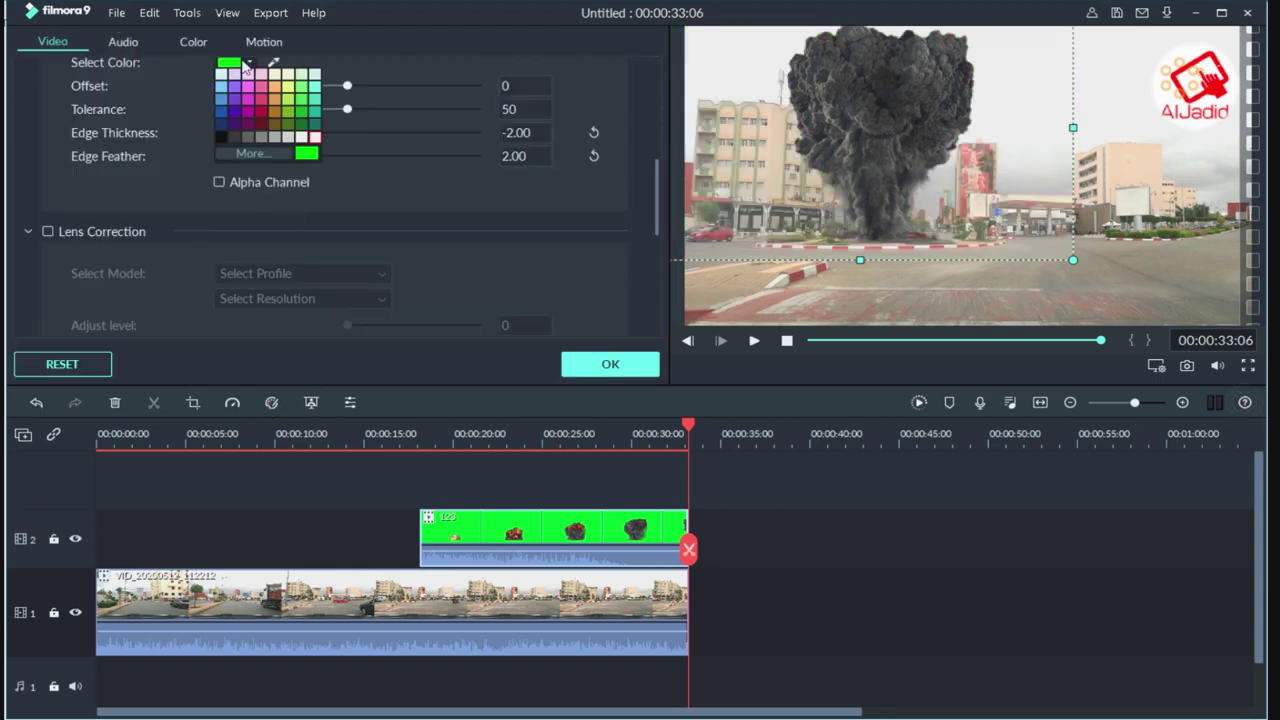
{"action": "left_click", "coordinate": [307, 154]}
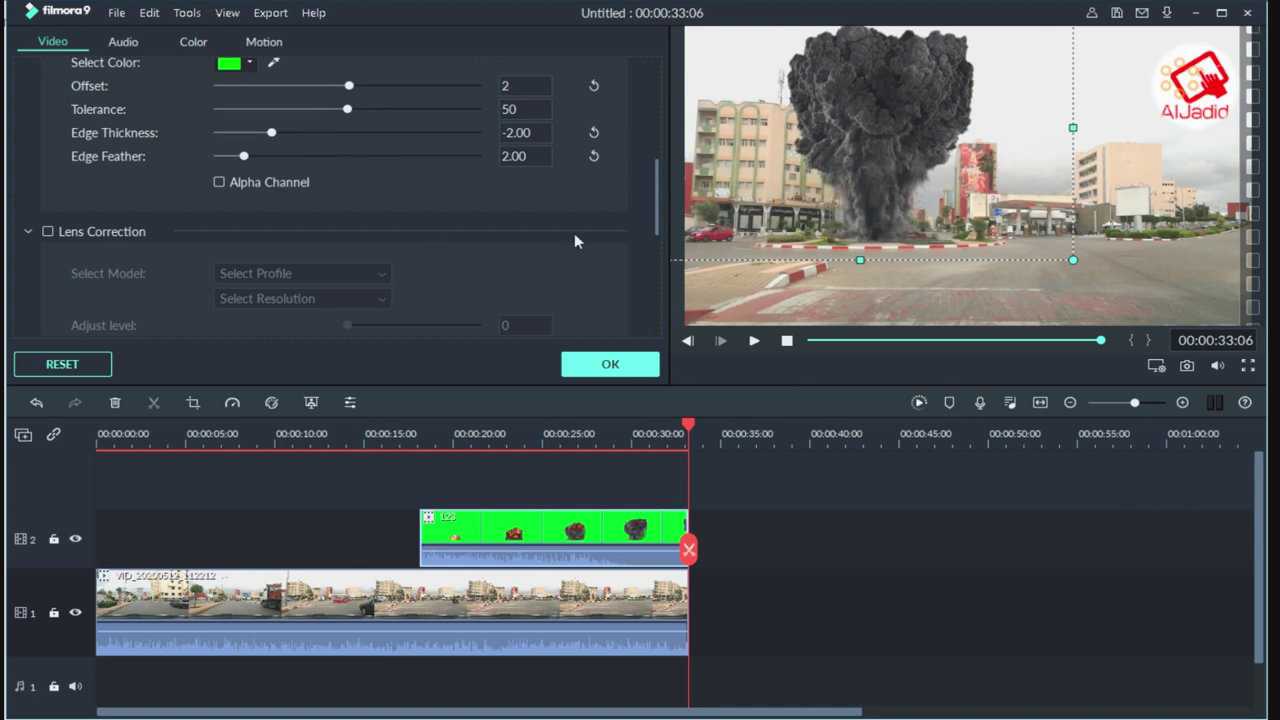
{"action": "type", "text": "4"}
{"action": "key", "text": "Tab"}
{"action": "left_click", "coordinate": [610, 365]}
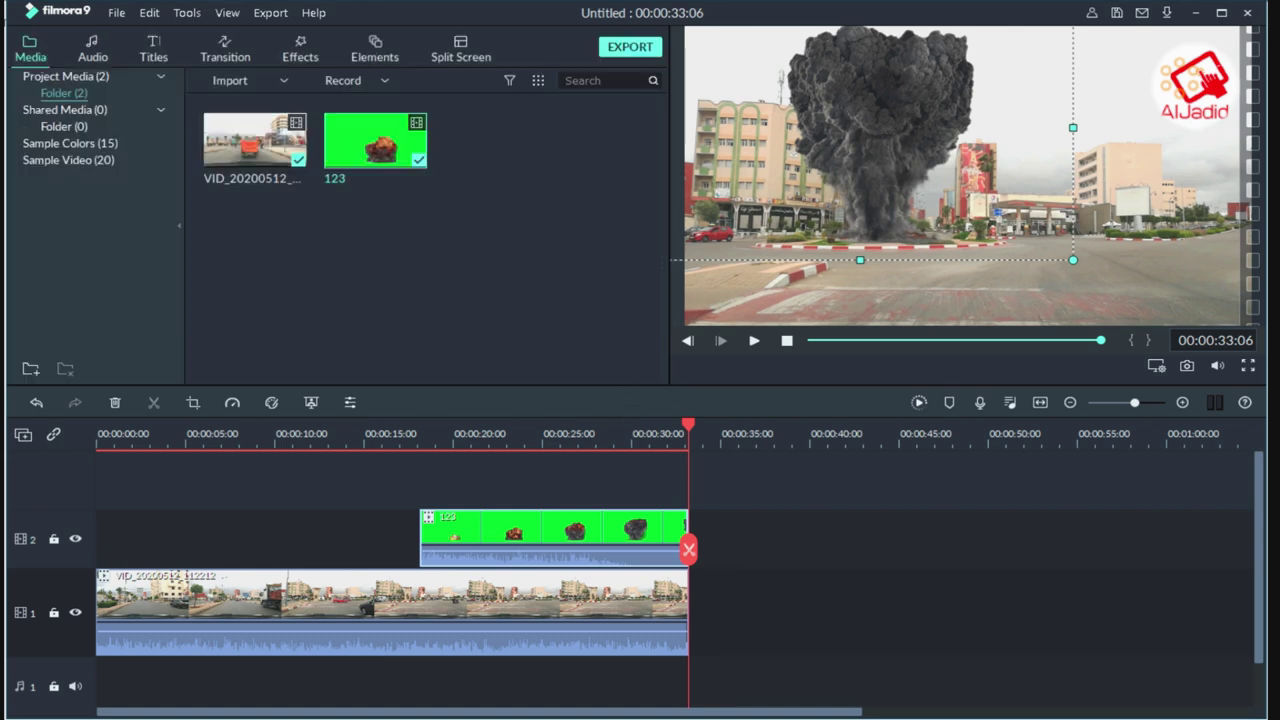
At 00:00:22:17, widen the explosion overlay and shift it back over the roundabout.
{"action": "left_click", "coordinate": [480, 433]}
{"action": "mouse_move", "coordinate": [481, 426]}
{"action": "left_mouse_down"}
{"action": "mouse_move", "coordinate": [437, 428]}
{"action": "mouse_move", "coordinate": [502, 434]}
{"action": "left_mouse_up"}
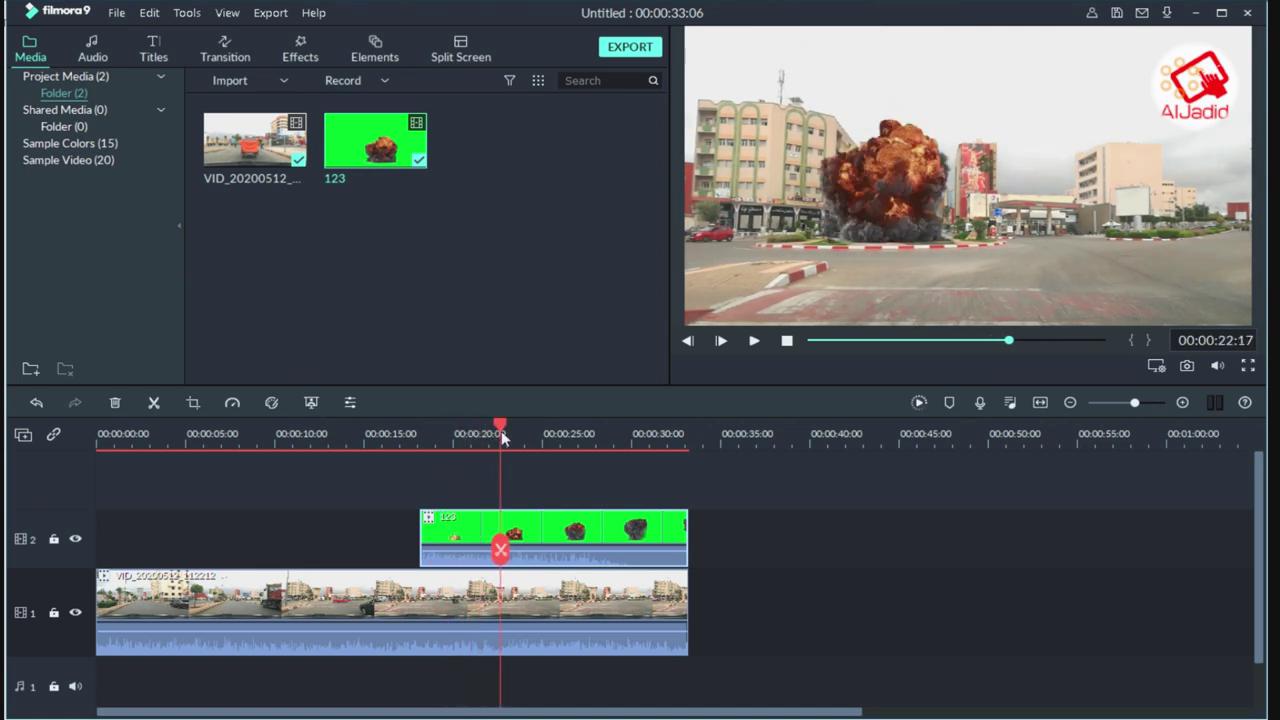
{"action": "left_click", "coordinate": [916, 198]}
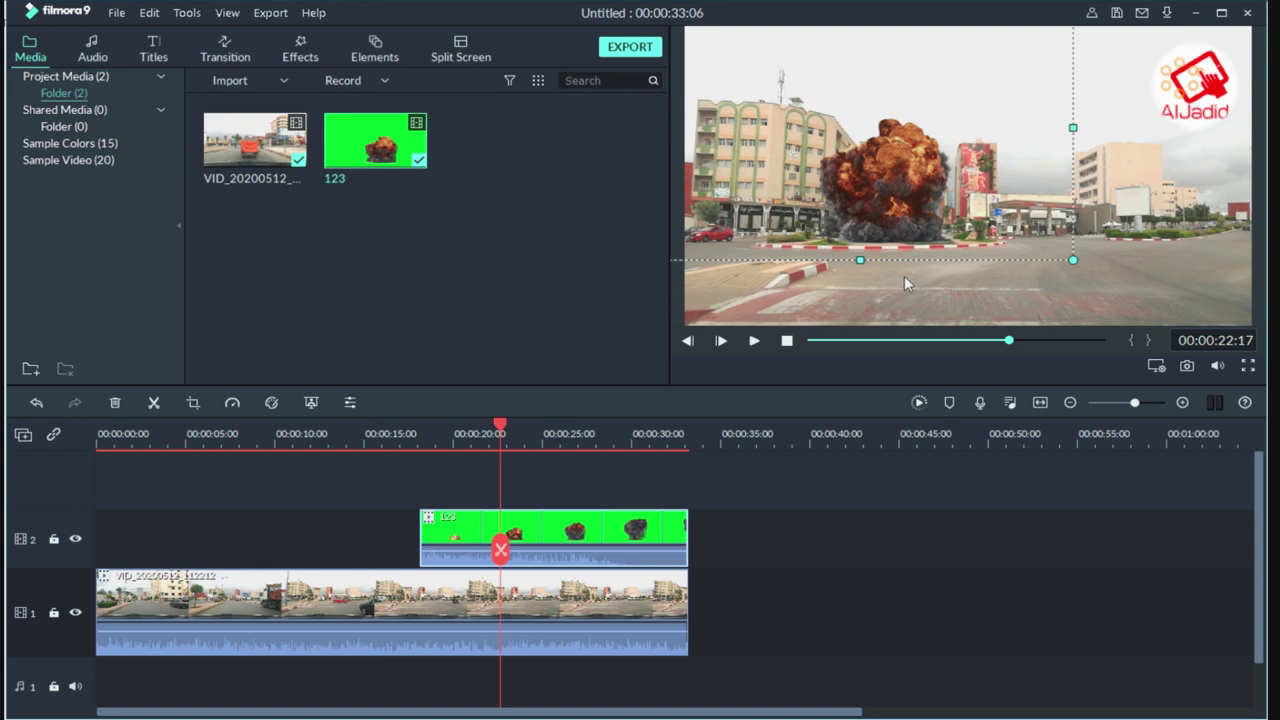
{"action": "left_click_drag", "start_coordinate": [1071, 128], "coordinate": [1152, 128]}
{"action": "left_click_drag", "start_coordinate": [890, 176], "coordinate": [862, 178]}
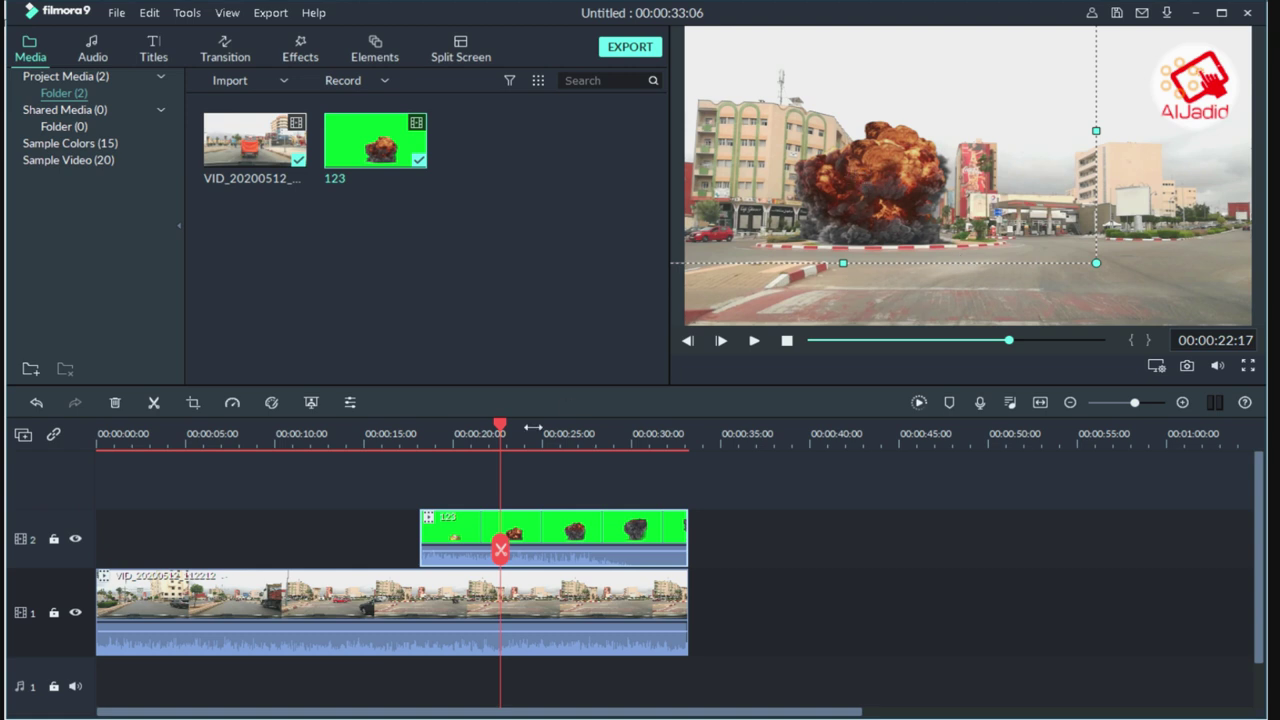
Lower the road footage's audio volume on video track 1 all the way to silence.
{"action": "left_click_drag", "start_coordinate": [500, 430], "coordinate": [104, 436]}
{"action": "left_click_drag", "start_coordinate": [517, 626], "coordinate": [517, 655]}
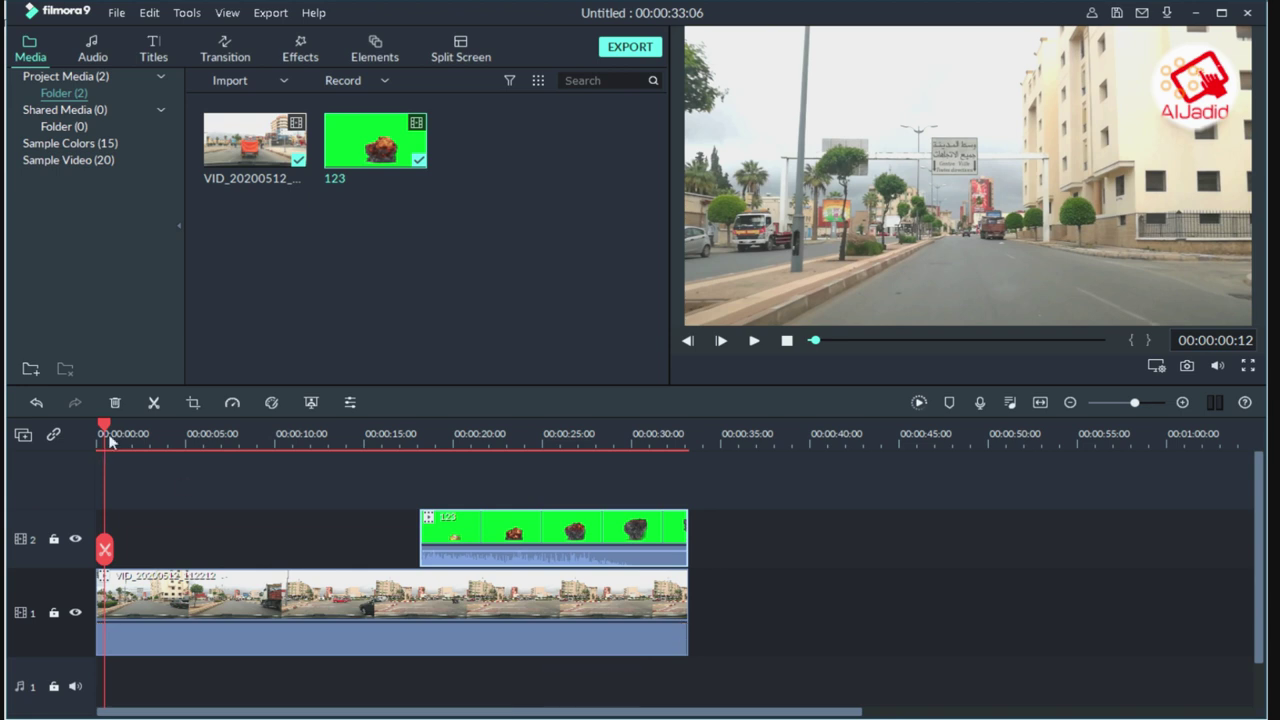
Play the composite from 00:00:07:14 through the explosion to check the result.
{"action": "scroll", "coordinate": [640, 600], "scroll_direction": "up", "scroll_amount": 2}
{"action": "scroll", "coordinate": [640, 600], "scroll_direction": "down", "scroll_amount": 3}
{"action": "left_click", "coordinate": [157, 434]}
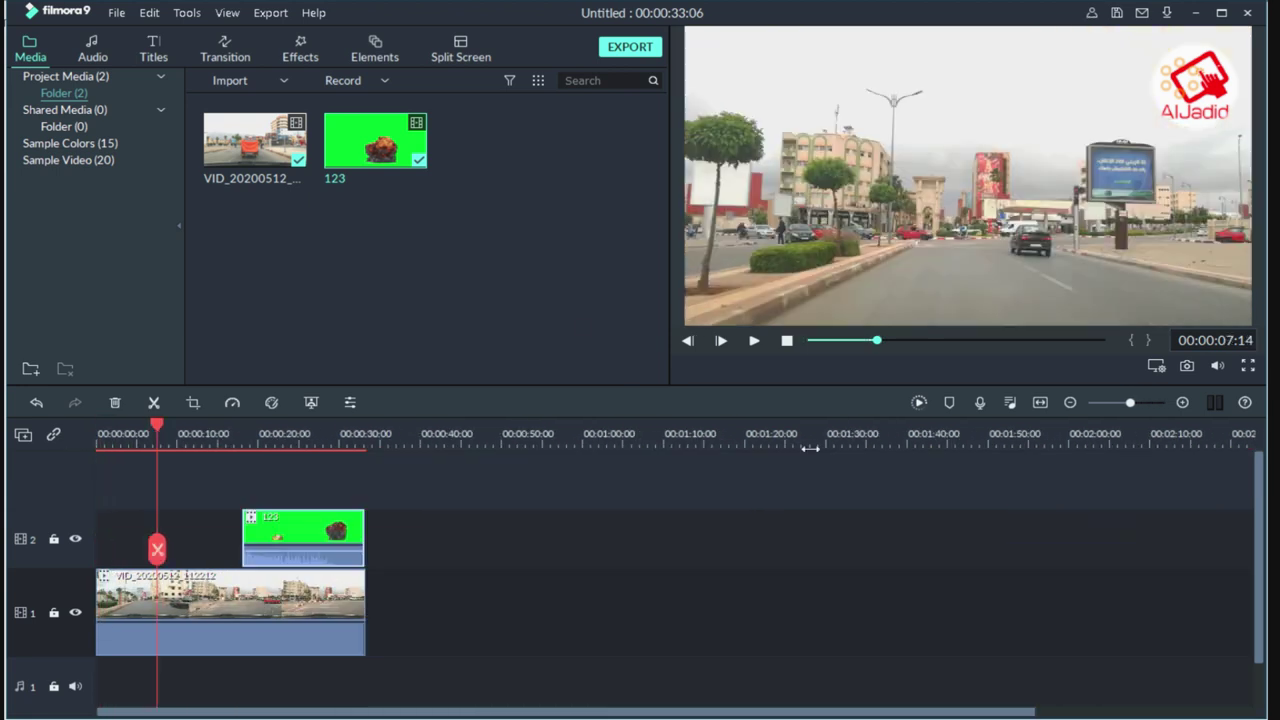
{"action": "key", "text": "space"}
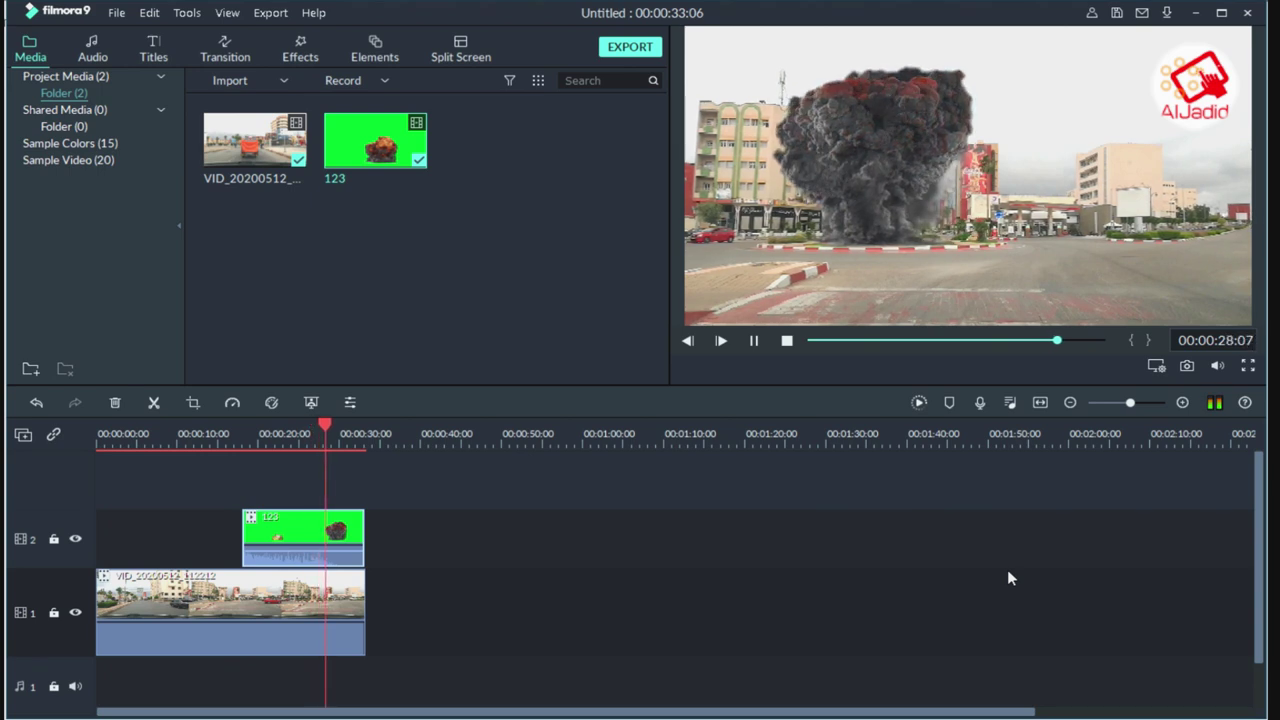
{"action": "left_click", "coordinate": [754, 341]}
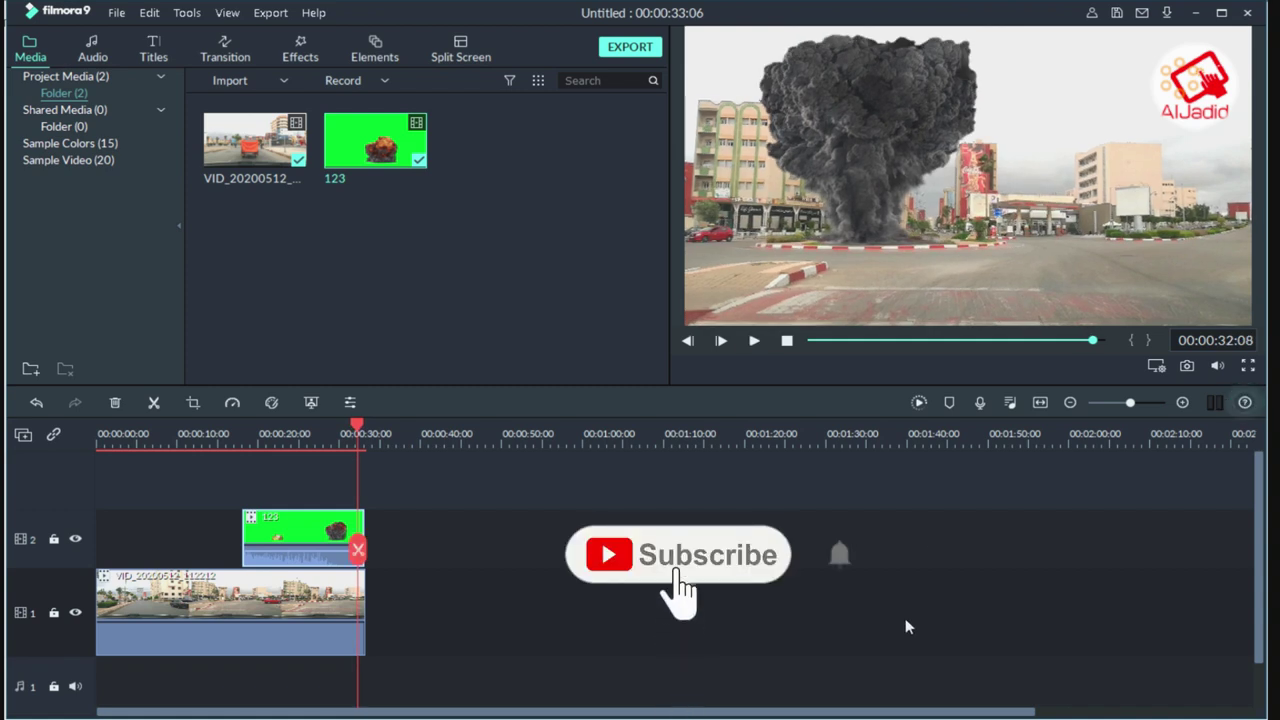
Widen the explosion overlay further, realign it over the roundabout at 00:00:32:08 and apply the clip settings.
{"action": "double_click", "coordinate": [322, 541]}
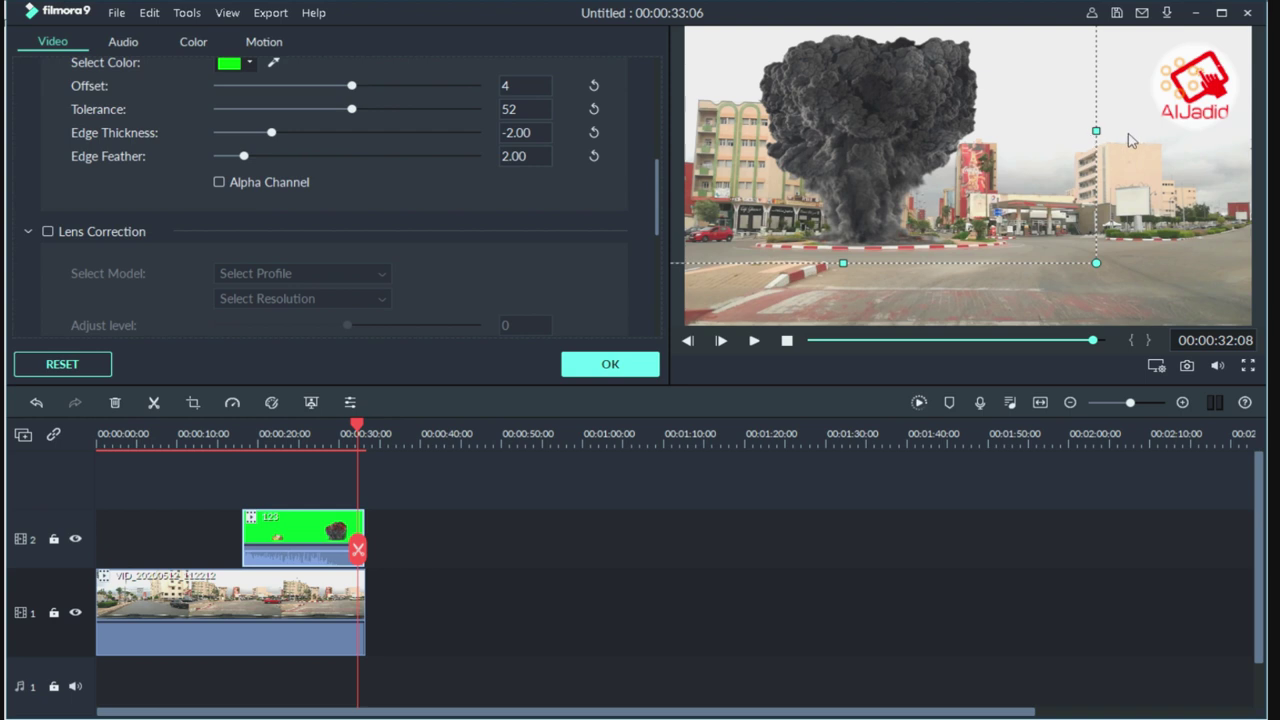
{"action": "left_click_drag", "start_coordinate": [1096, 131], "coordinate": [1127, 130]}
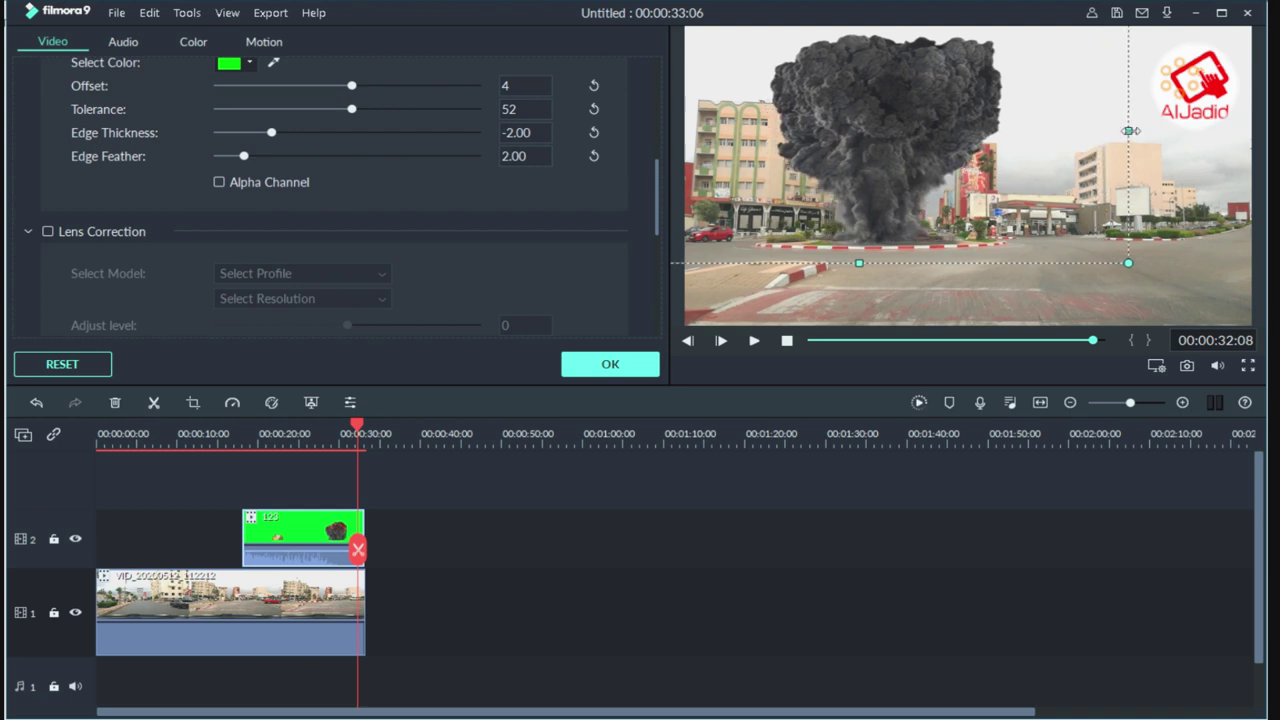
{"action": "left_click_drag", "start_coordinate": [885, 126], "coordinate": [847, 134]}
{"action": "left_click_drag", "start_coordinate": [1100, 145], "coordinate": [1130, 145]}
{"action": "mouse_move", "coordinate": [891, 171]}
{"action": "left_mouse_down"}
{"action": "mouse_move", "coordinate": [903, 151]}
{"action": "mouse_move", "coordinate": [896, 159]}
{"action": "left_mouse_up"}
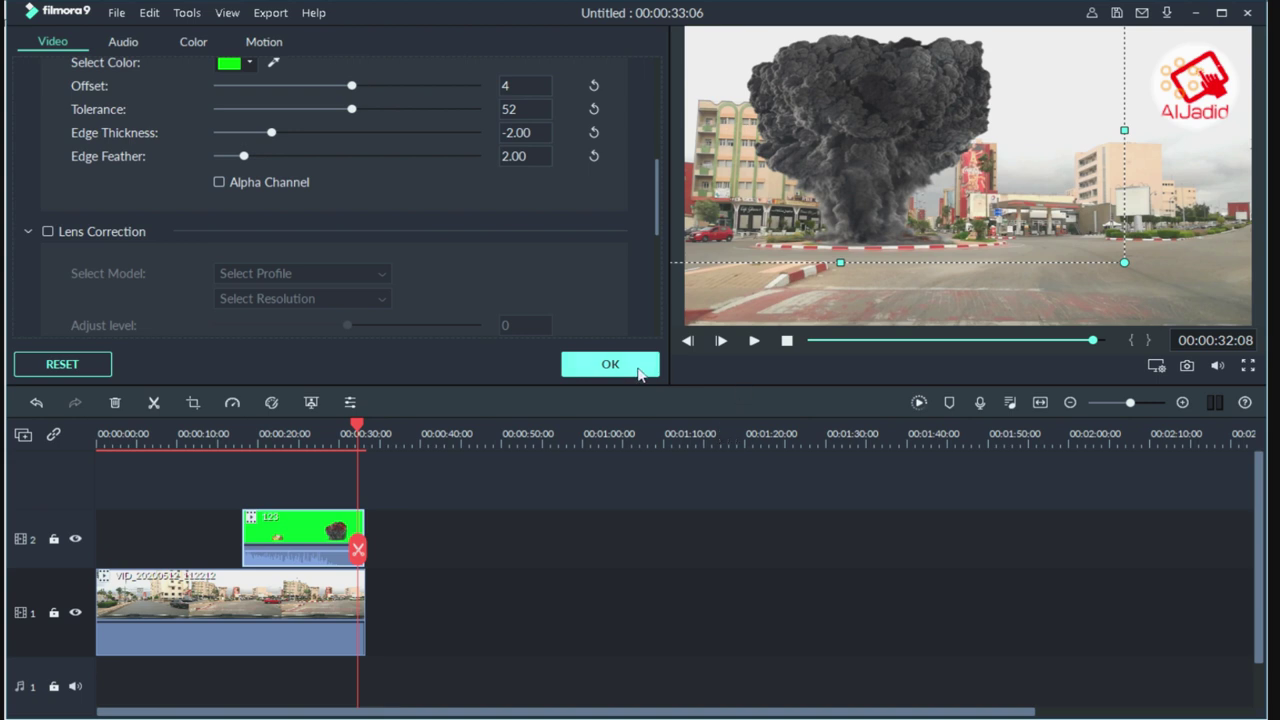
{"action": "left_click", "coordinate": [598, 370]}
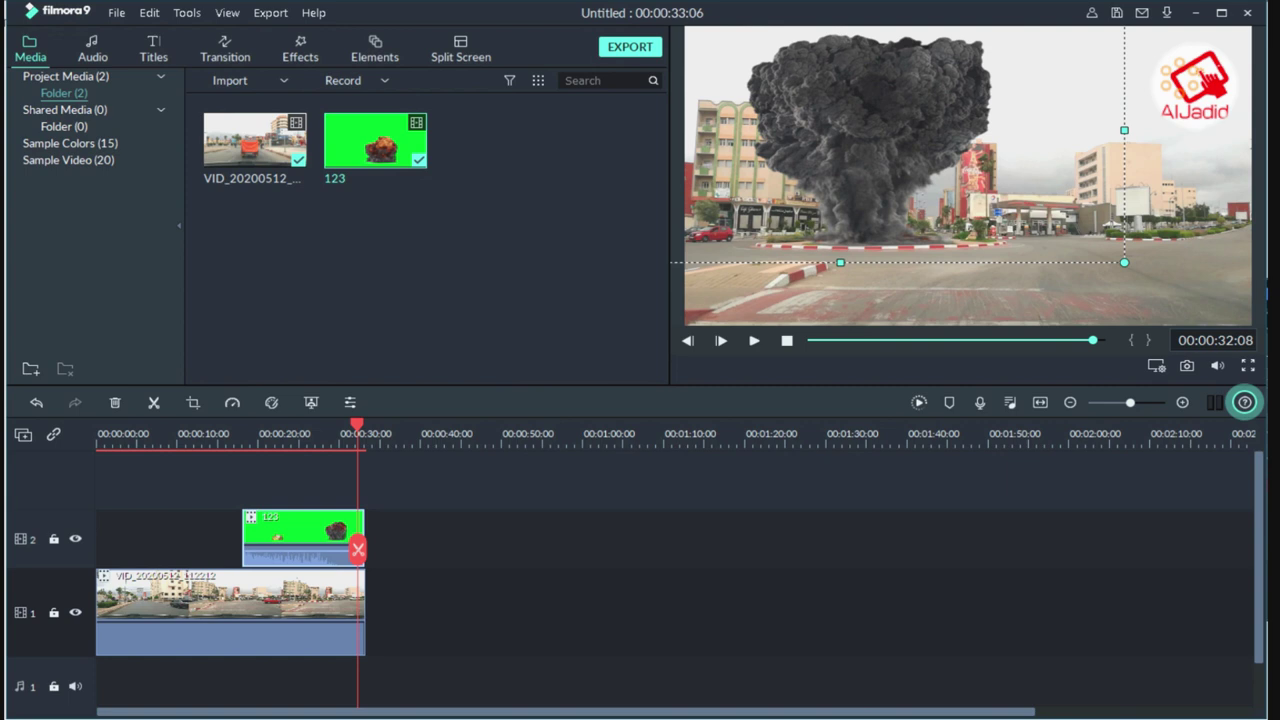
Open the MP4 export settings and set the video to 1920x1080 resolution, 25 fps and a 4000 kbps bit rate.
{"action": "left_click", "coordinate": [958, 545]}
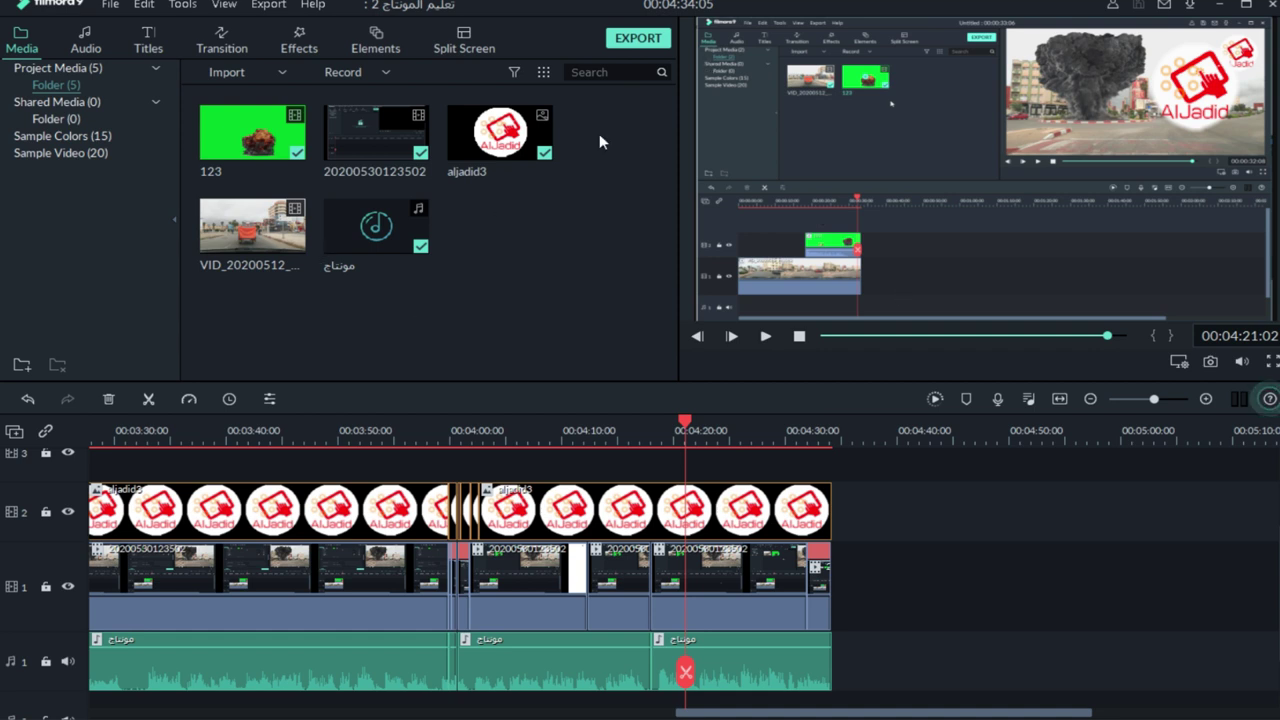
{"action": "left_click", "coordinate": [660, 40]}
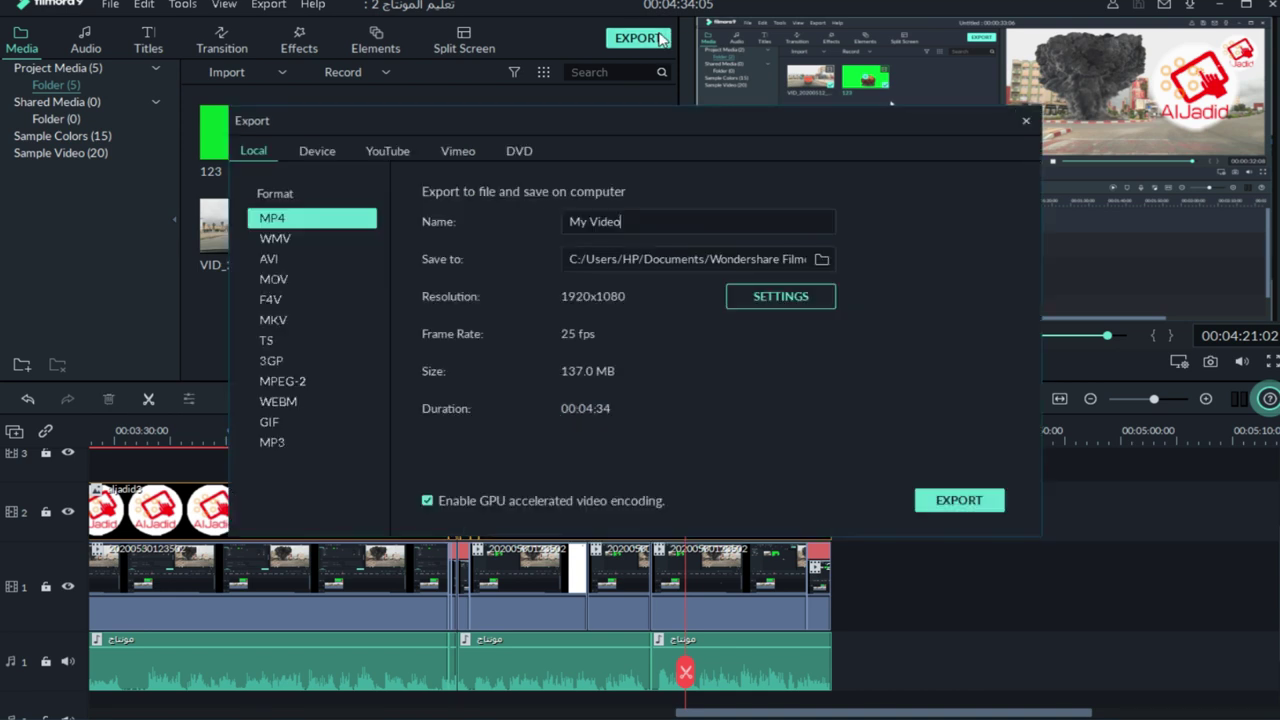
{"action": "left_click", "coordinate": [745, 297]}
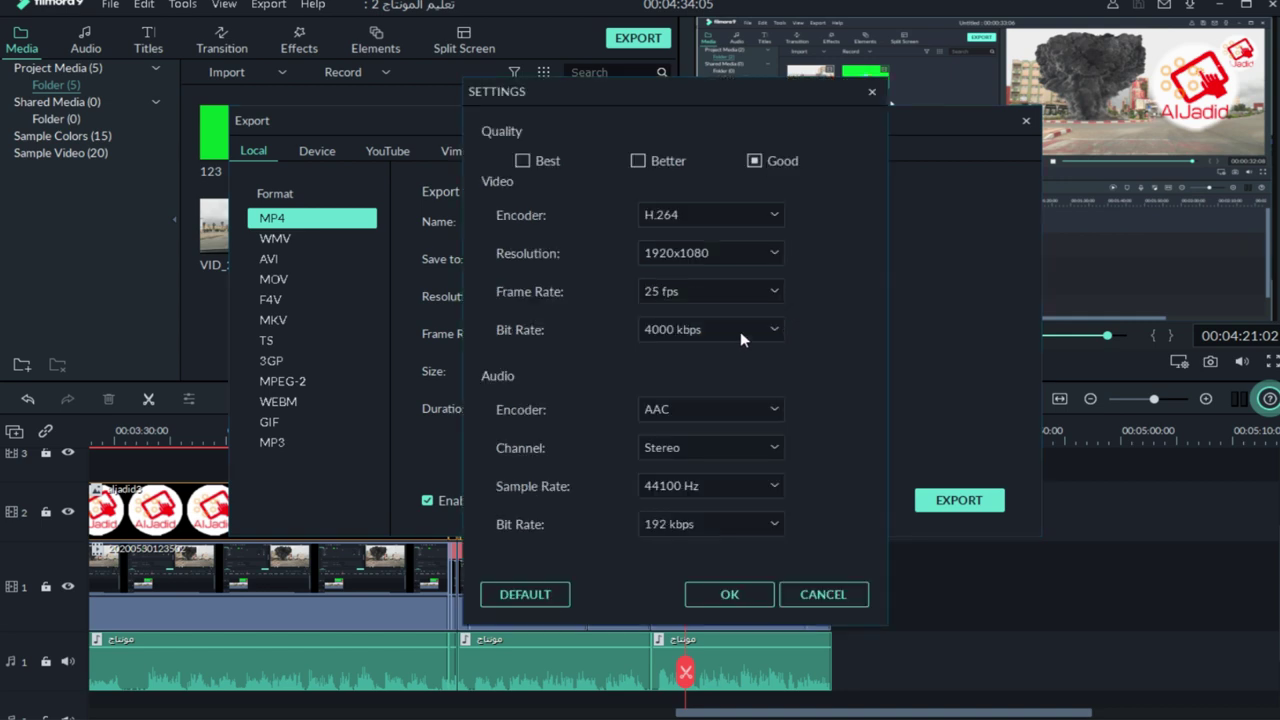
{"action": "left_click", "coordinate": [718, 255]}
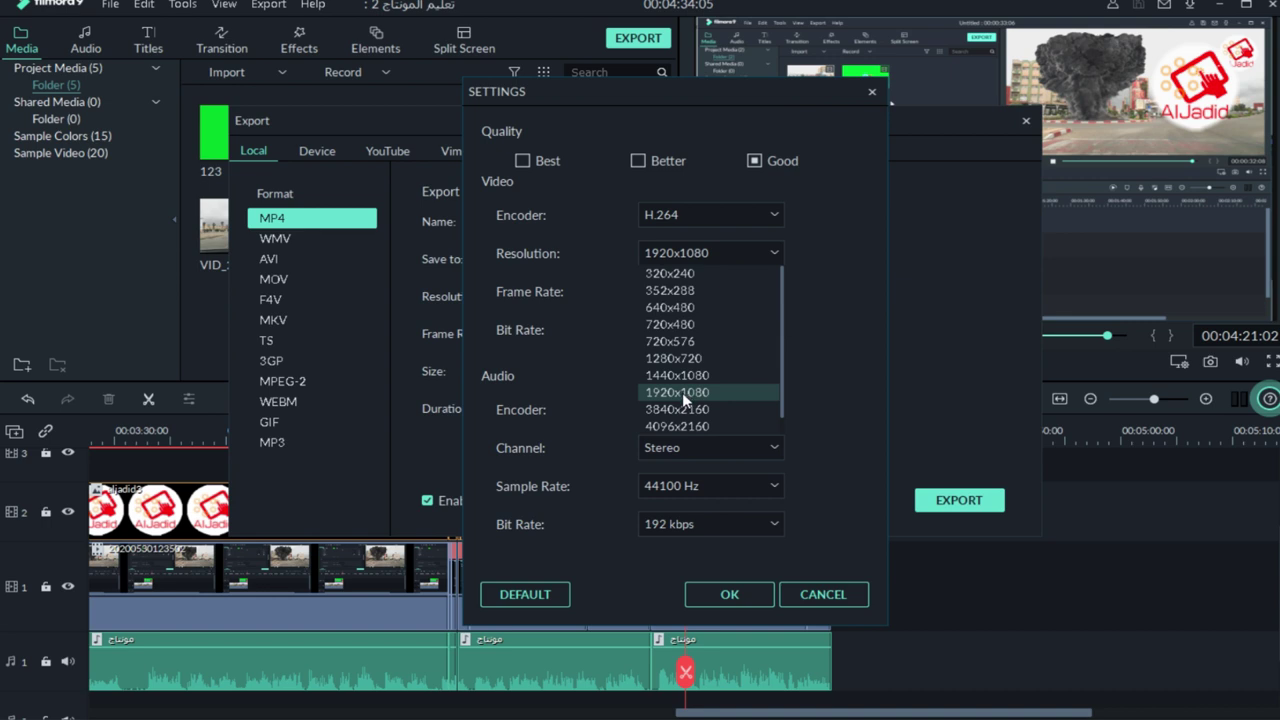
{"action": "left_click", "coordinate": [682, 392]}
{"action": "left_click", "coordinate": [706, 292]}
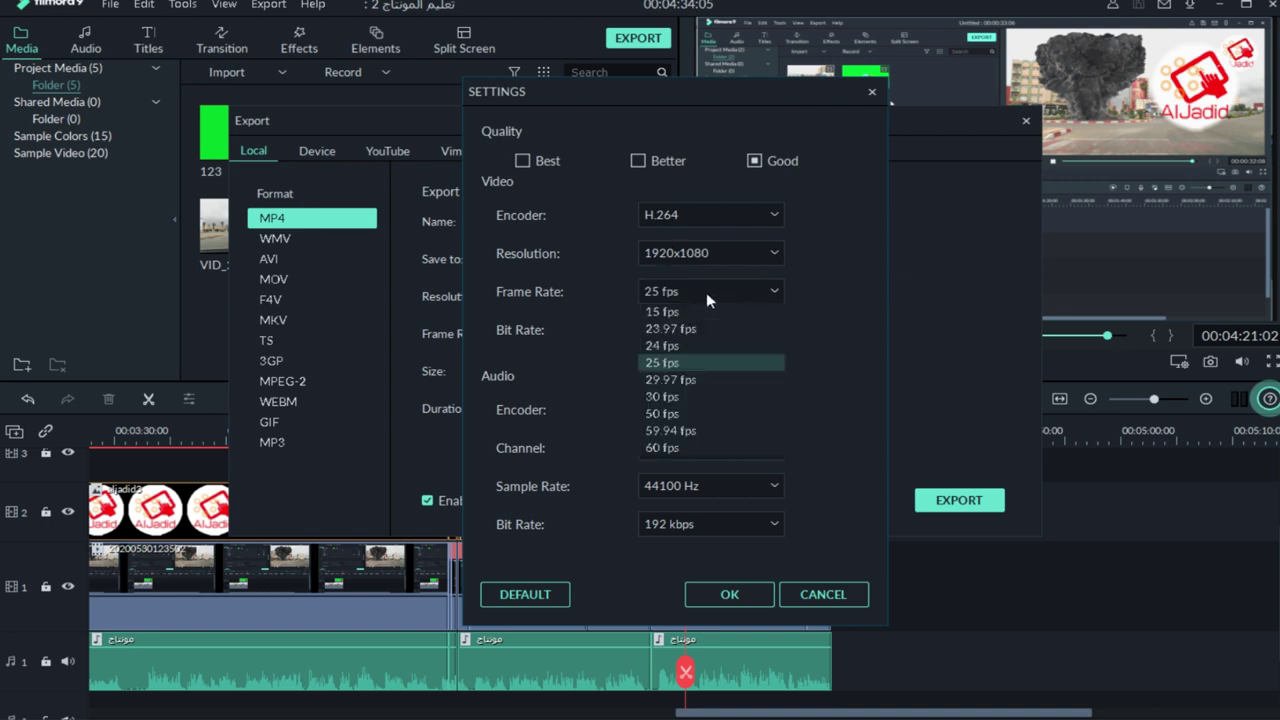
{"action": "left_click", "coordinate": [686, 366]}
{"action": "left_click", "coordinate": [705, 330]}
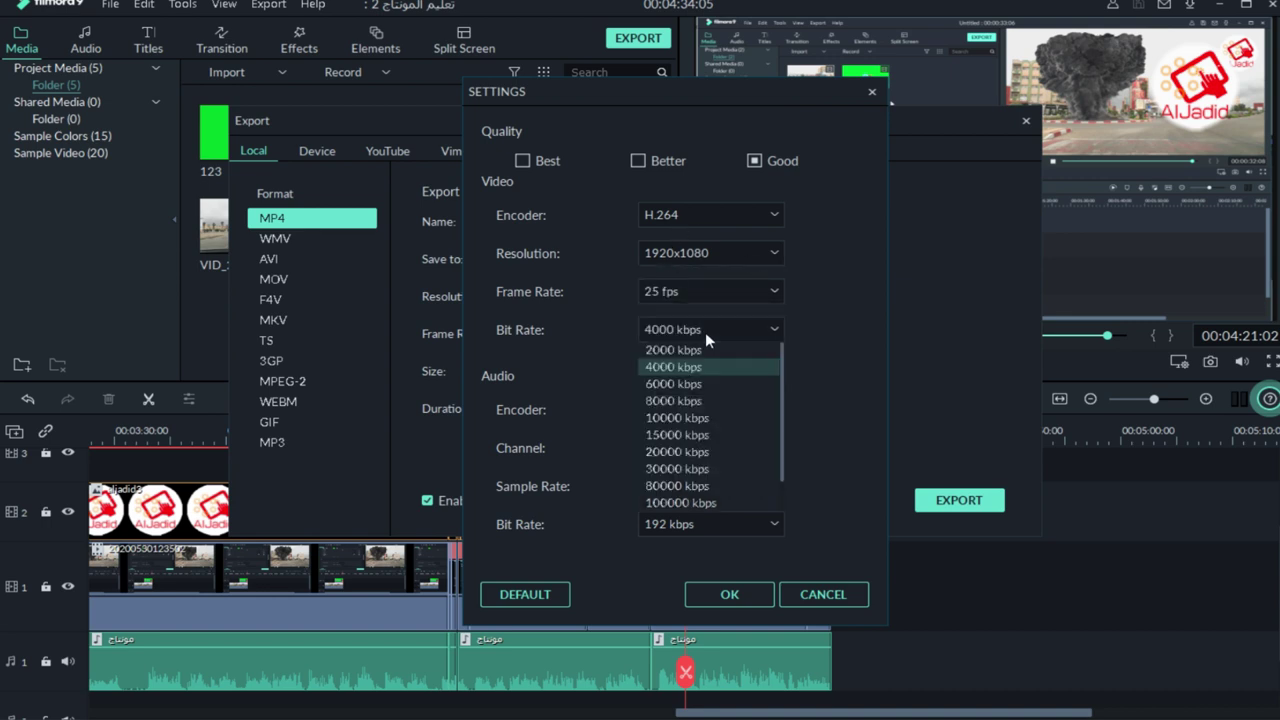
{"action": "left_click", "coordinate": [684, 368]}
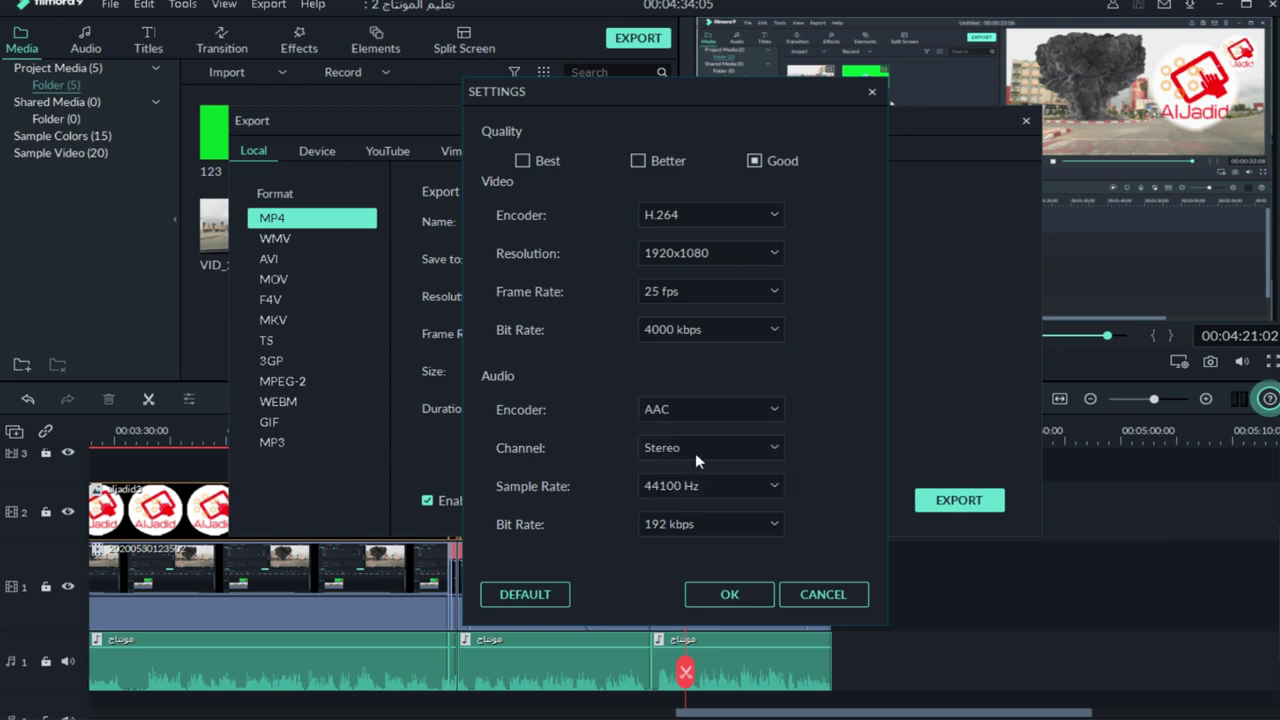
Set the export's audio bit rate to 192 kbps and accept the export settings.
{"action": "left_click", "coordinate": [692, 528]}
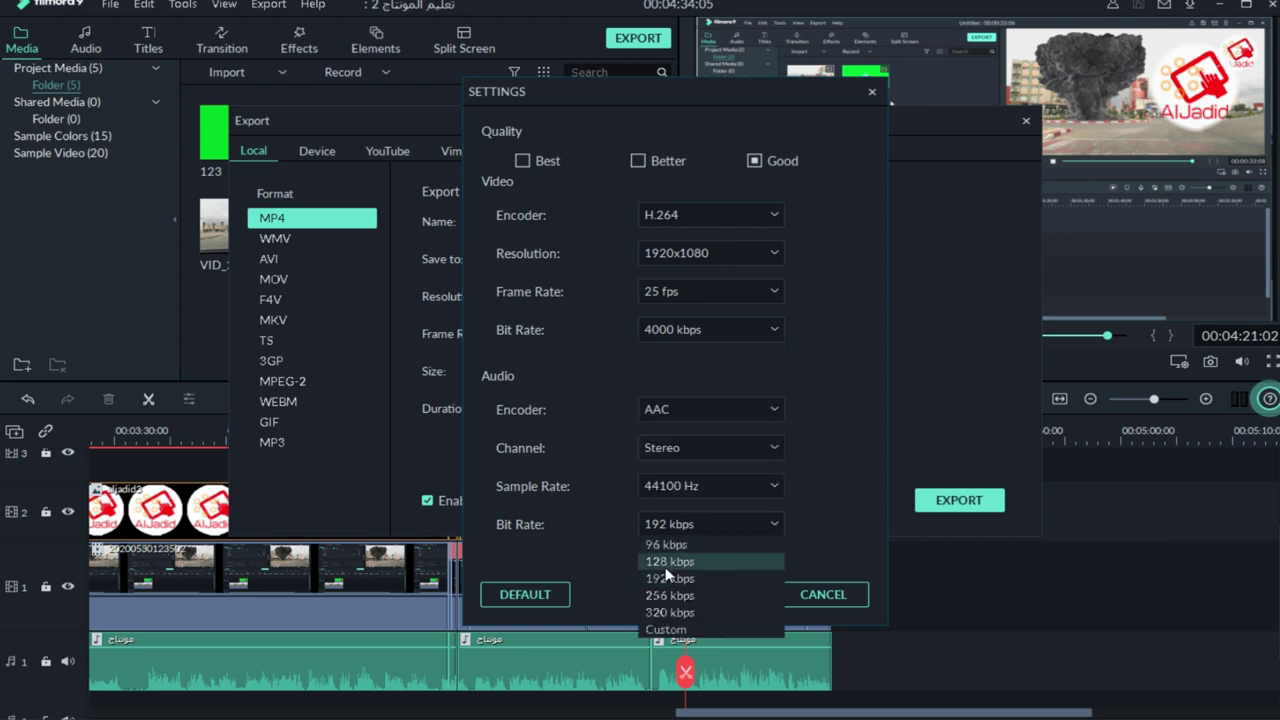
{"action": "left_click", "coordinate": [677, 576]}
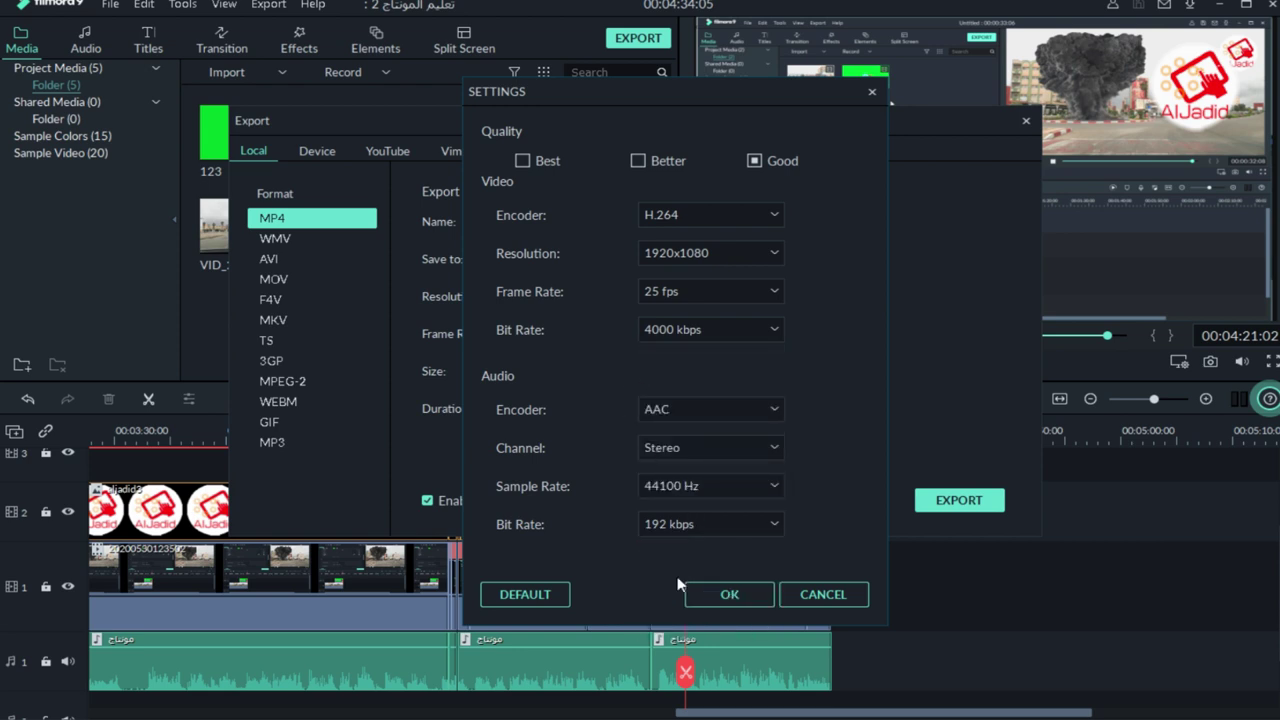
{"action": "left_click", "coordinate": [730, 592]}
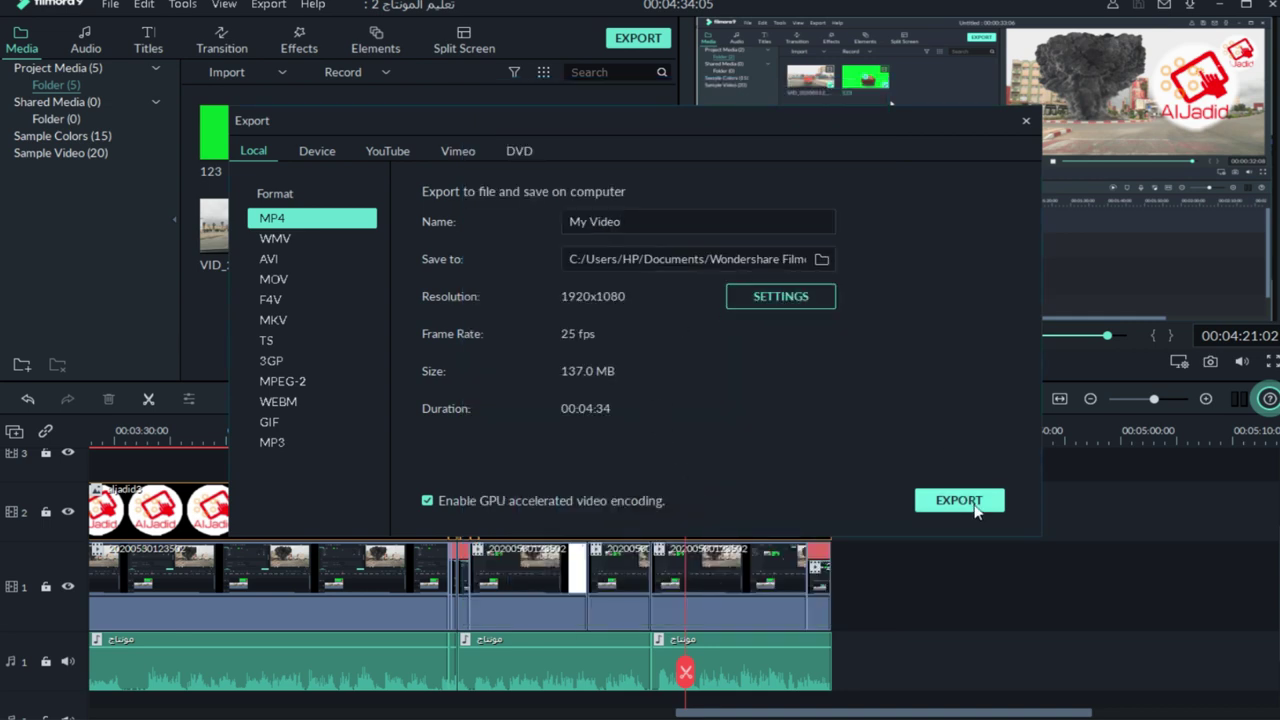
{"action": "left_click", "coordinate": [643, 221]}
{"action": "left_click", "coordinate": [643, 221]}
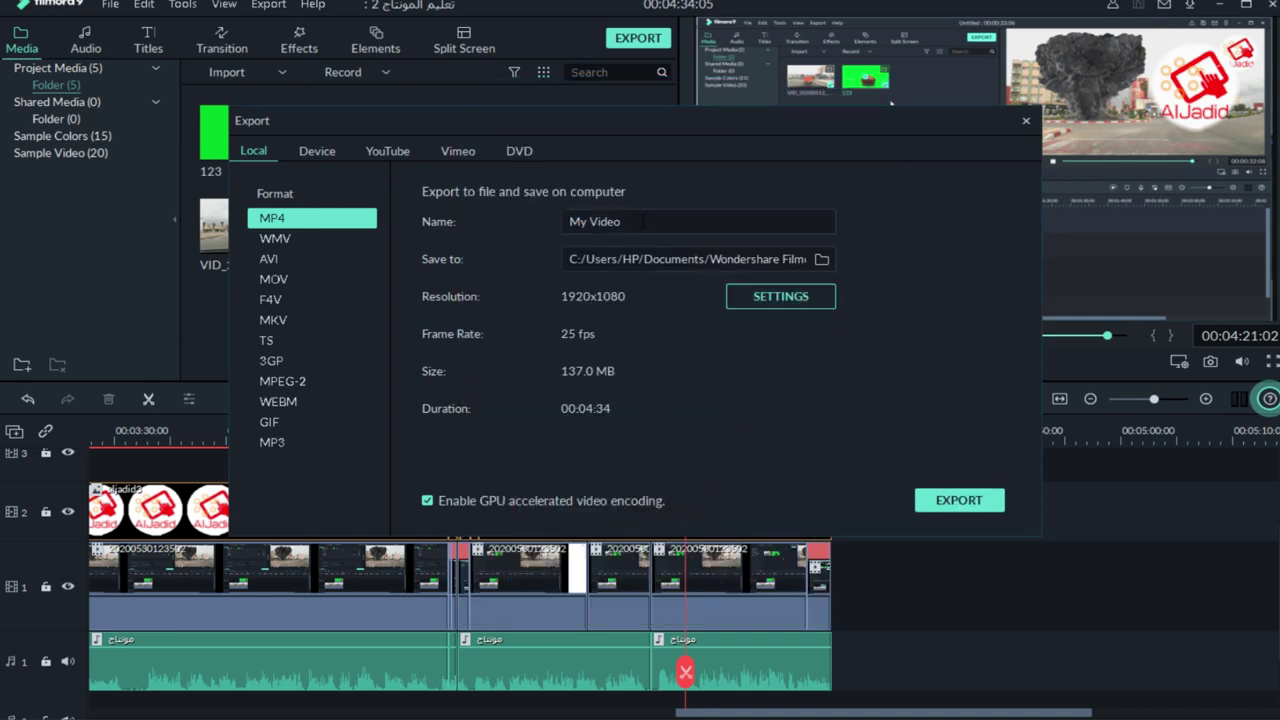
{"action": "type", "text": "trt"}
{"action": "key", "text": "BackSpace"}
{"action": "key", "text": "BackSpace"}
{"action": "key", "text": "BackSpace"}
{"action": "key", "text": "BackSpace"}
Start exporting the project as a local MP4 file with GPU accelerated encoding enabled.
{"action": "left_click", "coordinate": [959, 500]}
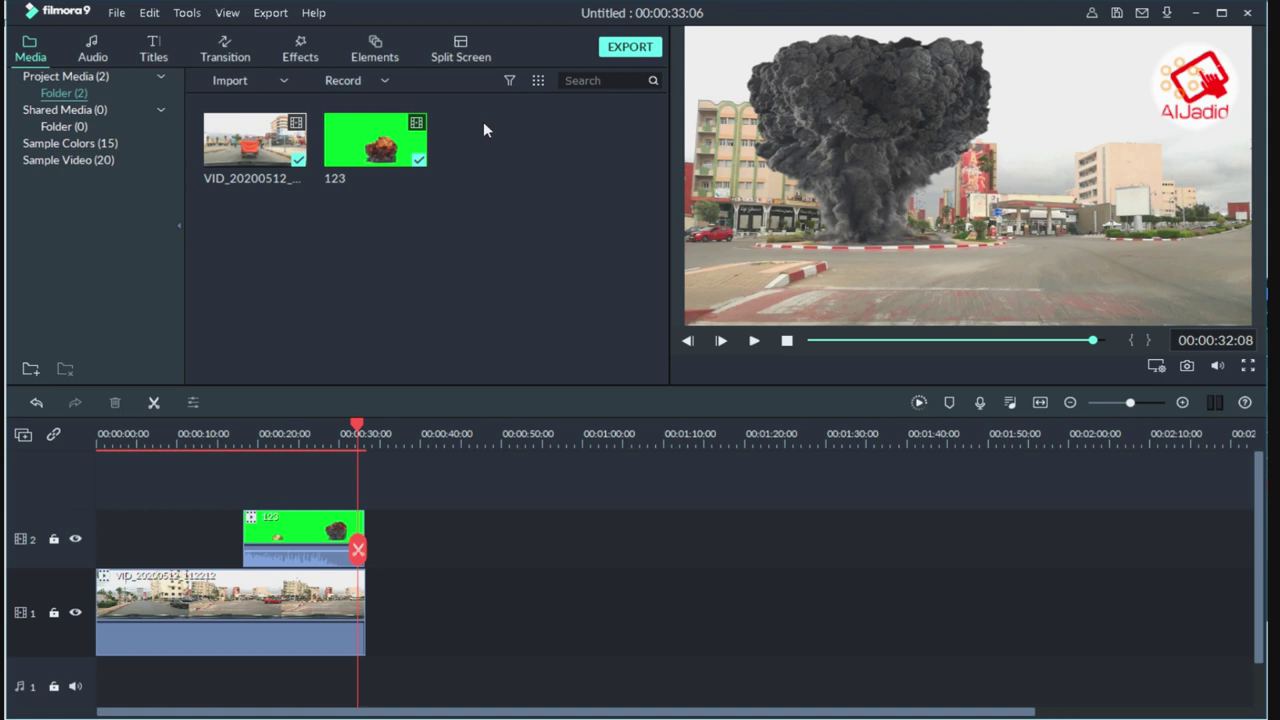
{"action": "left_click_drag", "start_coordinate": [483, 121], "coordinate": [316, 268]}
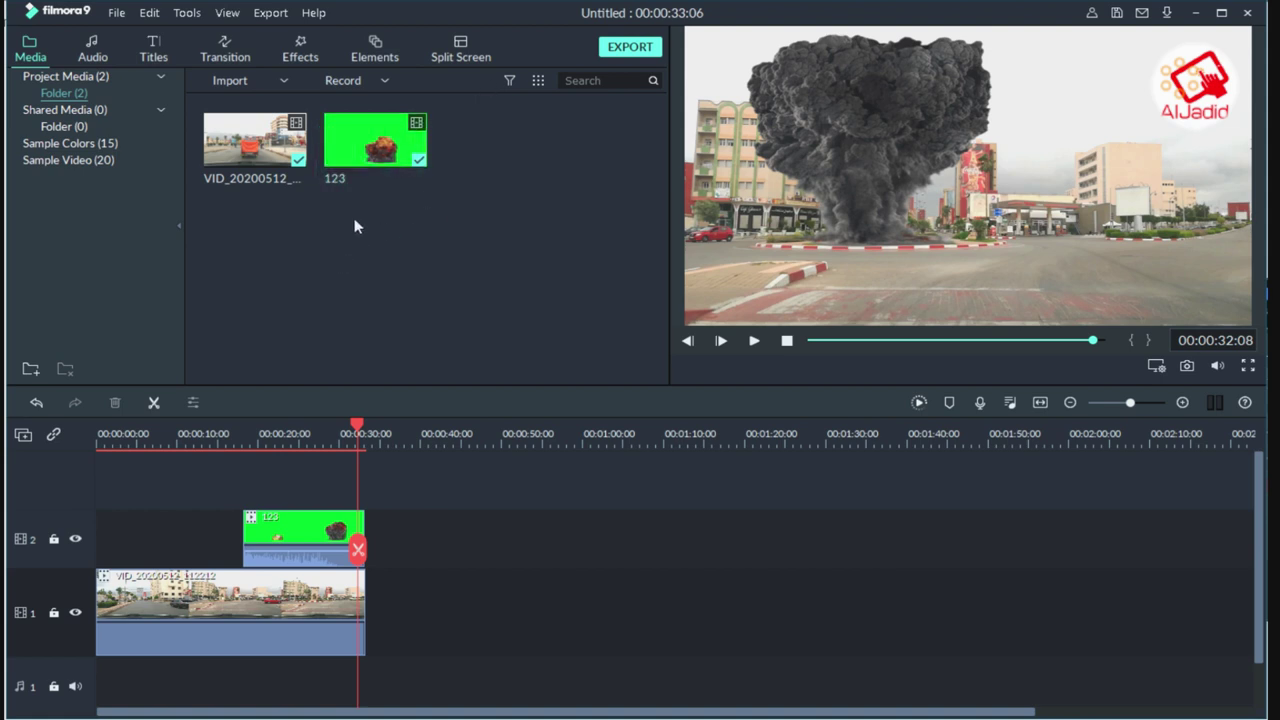